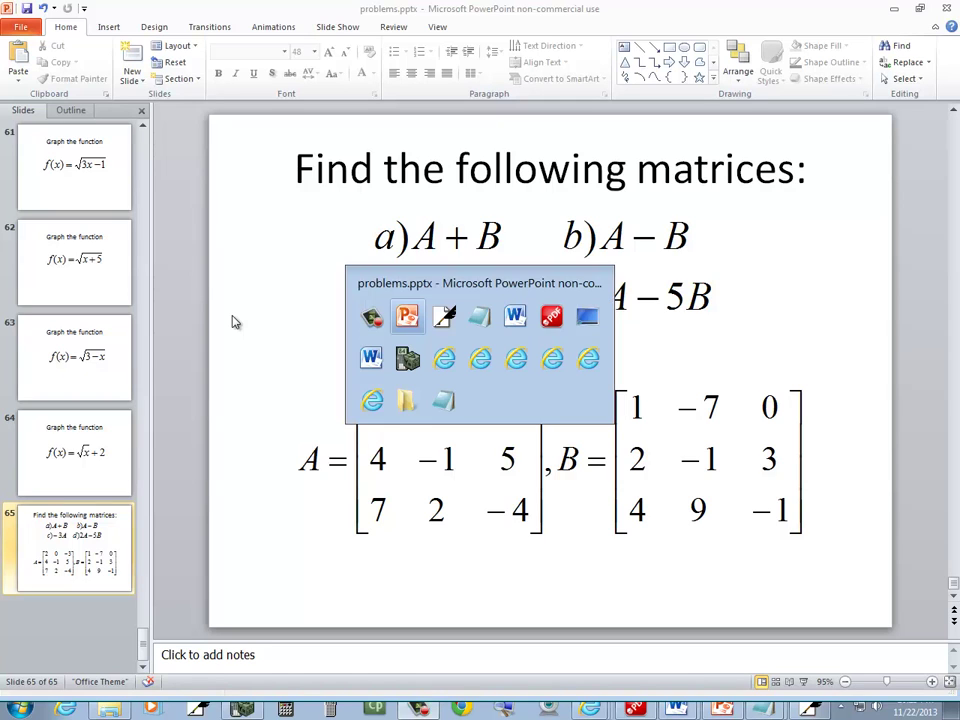
Step: Handwrite A = [2 0 −3; 4 −1 5; 7 2 −4] in brackets at the page's top left
{"action": "key", "text": "alt+Tab"}
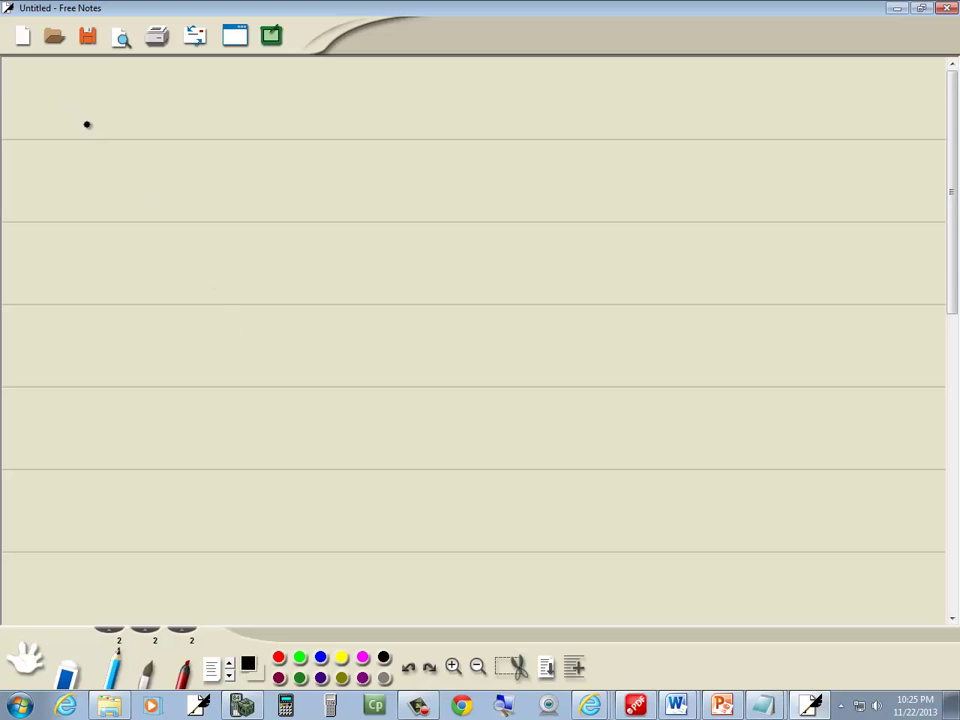
{"action": "left_click_drag", "start_coordinate": [79, 143], "coordinate": [92, 143]}
{"action": "mouse_move", "coordinate": [167, 88]}
{"action": "left_mouse_down"}
{"action": "mouse_move", "coordinate": [146, 156]}
{"action": "mouse_move", "coordinate": [161, 184]}
{"action": "left_mouse_up"}
{"action": "key", "text": "alt+Tab"}
{"action": "key", "text": "alt+Tab"}
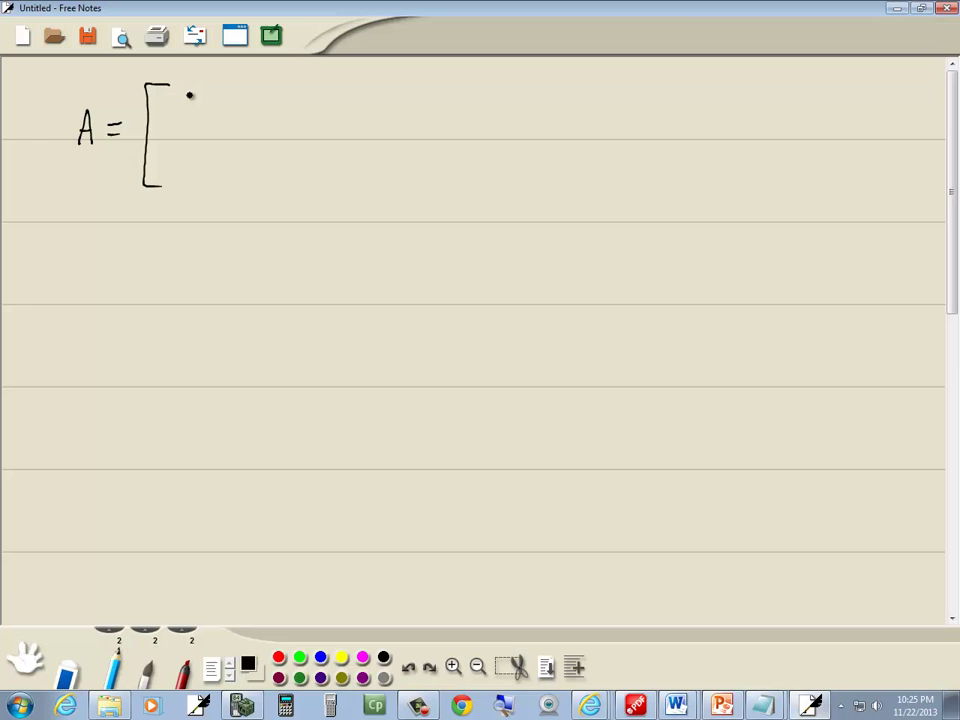
{"action": "mouse_move", "coordinate": [172, 94]}
{"action": "left_mouse_down"}
{"action": "mouse_move", "coordinate": [185, 110]}
{"action": "mouse_move", "coordinate": [223, 92]}
{"action": "left_mouse_up"}
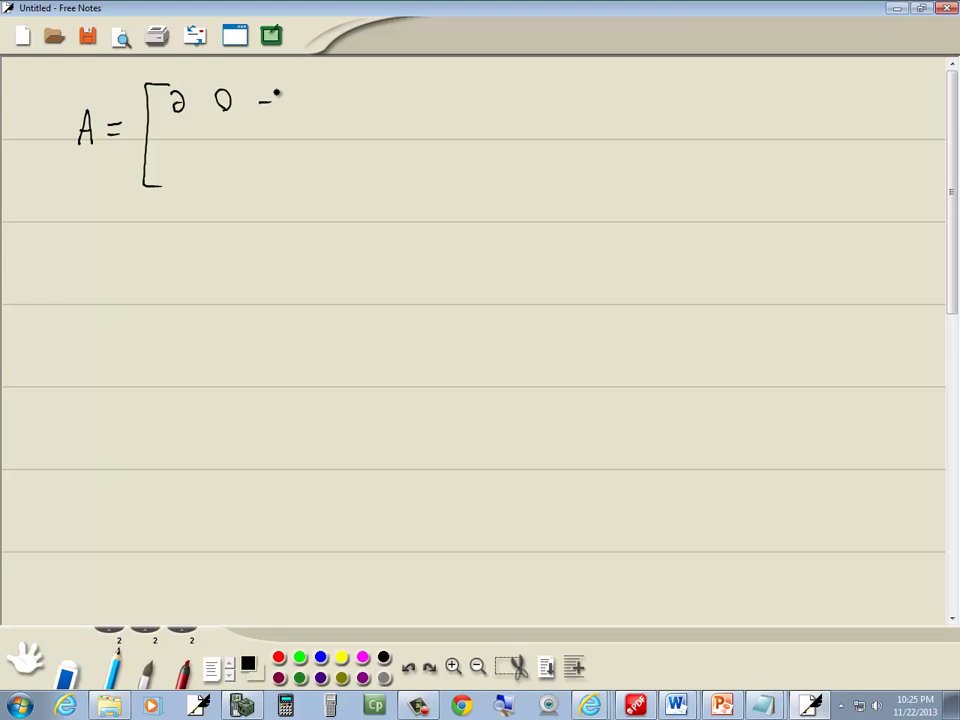
{"action": "key", "text": "alt+Tab"}
{"action": "key", "text": "alt+Tab"}
{"action": "left_click_drag", "start_coordinate": [283, 135], "coordinate": [270, 145]}
{"action": "key", "text": "alt+Tab"}
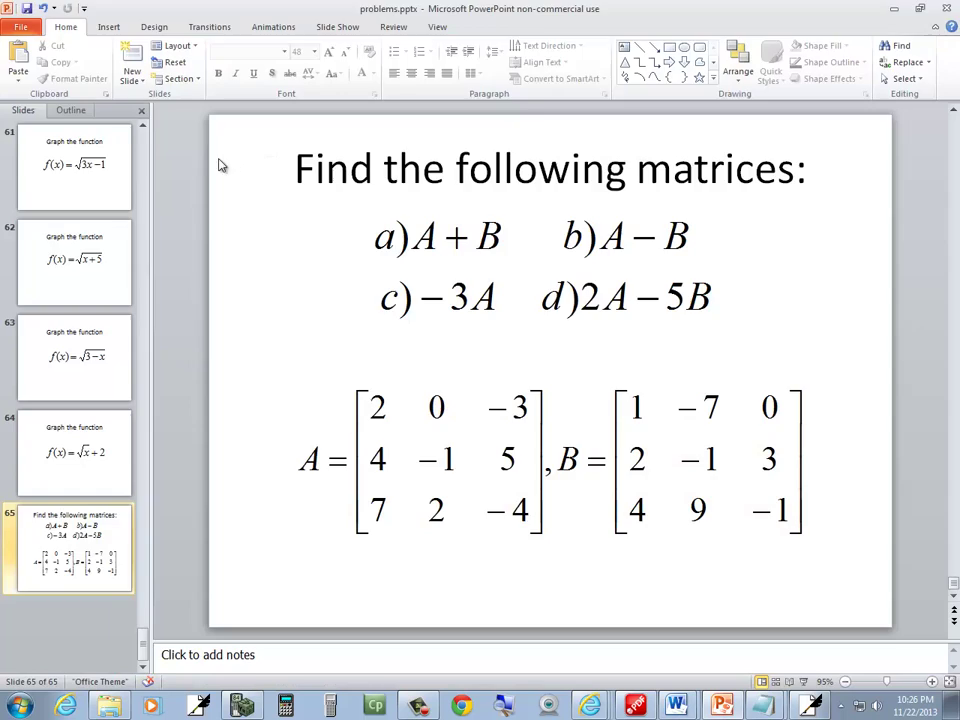
{"action": "key", "text": "alt+Tab"}
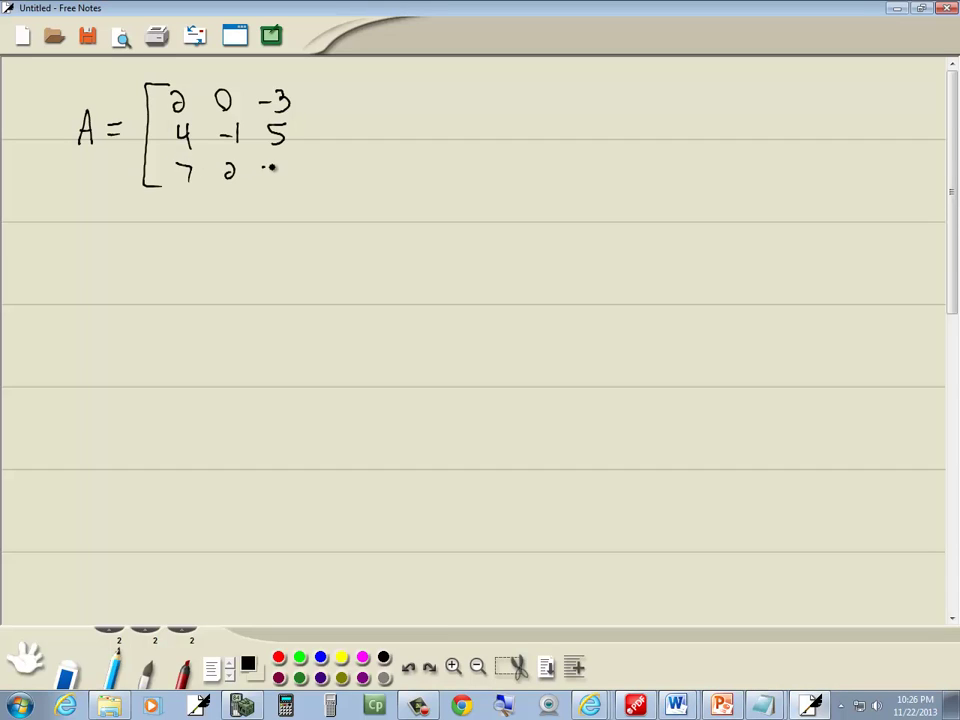
{"action": "left_click_drag", "start_coordinate": [289, 73], "coordinate": [315, 186]}
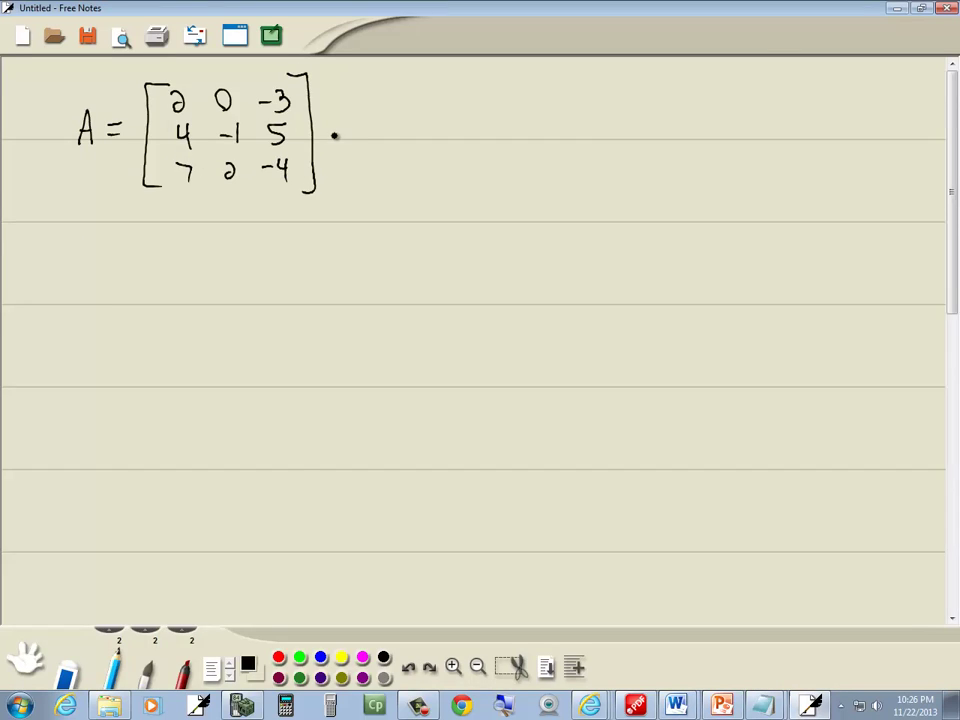
Step: Write B = beside A with an opening bracket and the first row 1 −7 0
{"action": "key", "text": "alt+Tab"}
{"action": "key", "text": "alt+Tab"}
{"action": "left_click_drag", "start_coordinate": [357, 116], "coordinate": [367, 138]}
{"action": "mouse_move", "coordinate": [420, 79]}
{"action": "left_mouse_down"}
{"action": "mouse_move", "coordinate": [414, 184]}
{"action": "mouse_move", "coordinate": [428, 185]}
{"action": "left_mouse_up"}
{"action": "key", "text": "alt+Tab"}
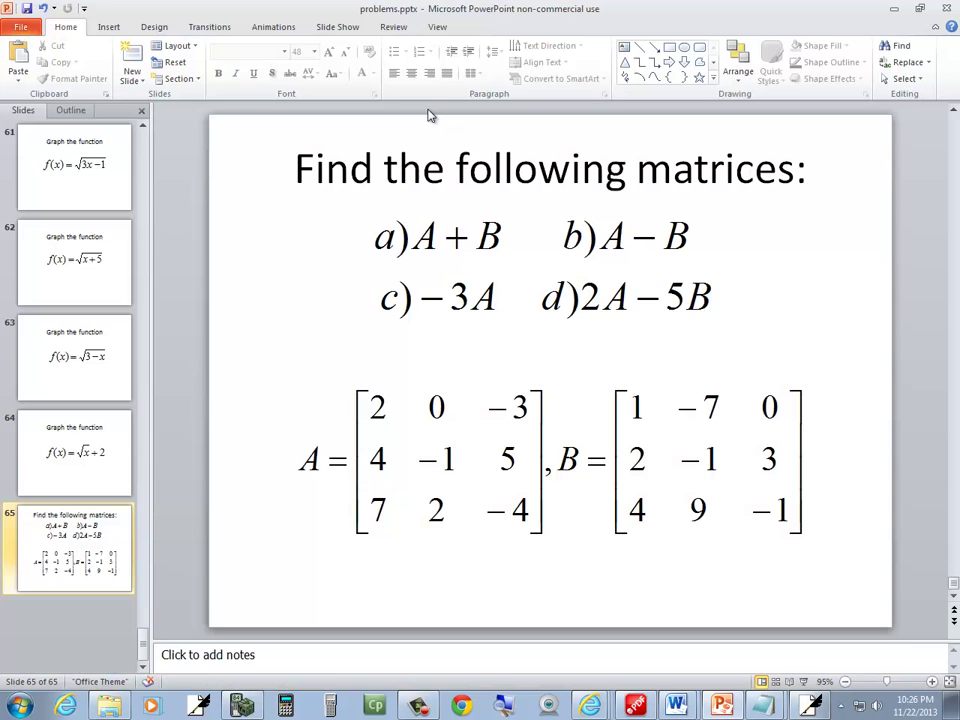
{"action": "key", "text": "alt+Tab"}
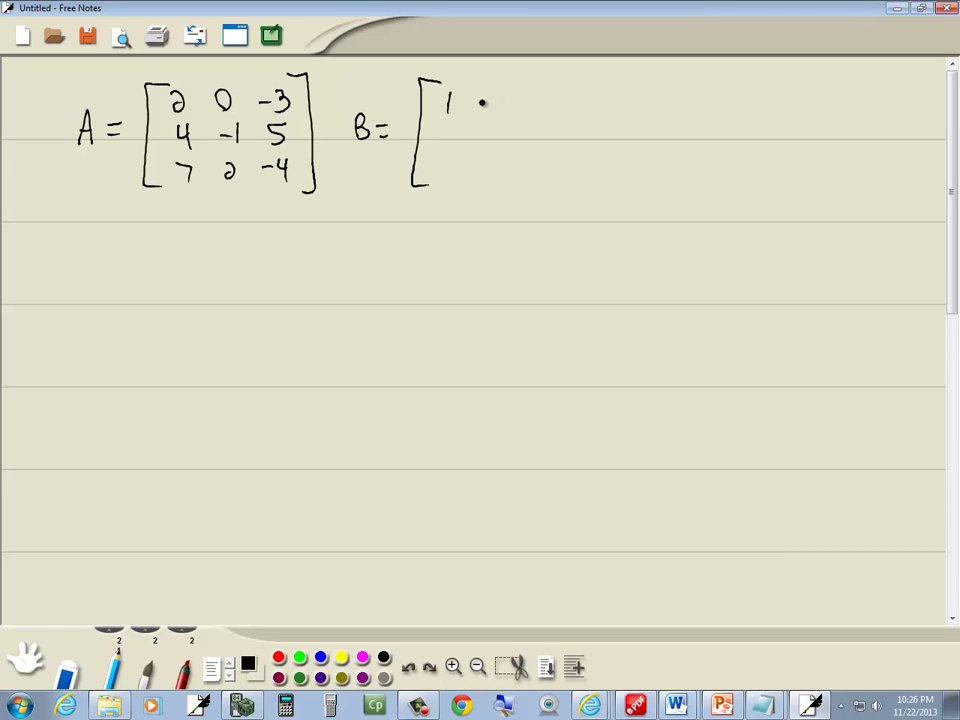
{"action": "left_click_drag", "start_coordinate": [482, 102], "coordinate": [491, 102]}
{"action": "mouse_move", "coordinate": [496, 98]}
{"action": "left_mouse_down"}
{"action": "mouse_move", "coordinate": [515, 111]}
{"action": "mouse_move", "coordinate": [543, 99]}
{"action": "left_mouse_up"}
Step: Add B's rows 2 −1 3 and 4 9 −1 and close it with a right bracket
{"action": "key", "text": "alt+Tab"}
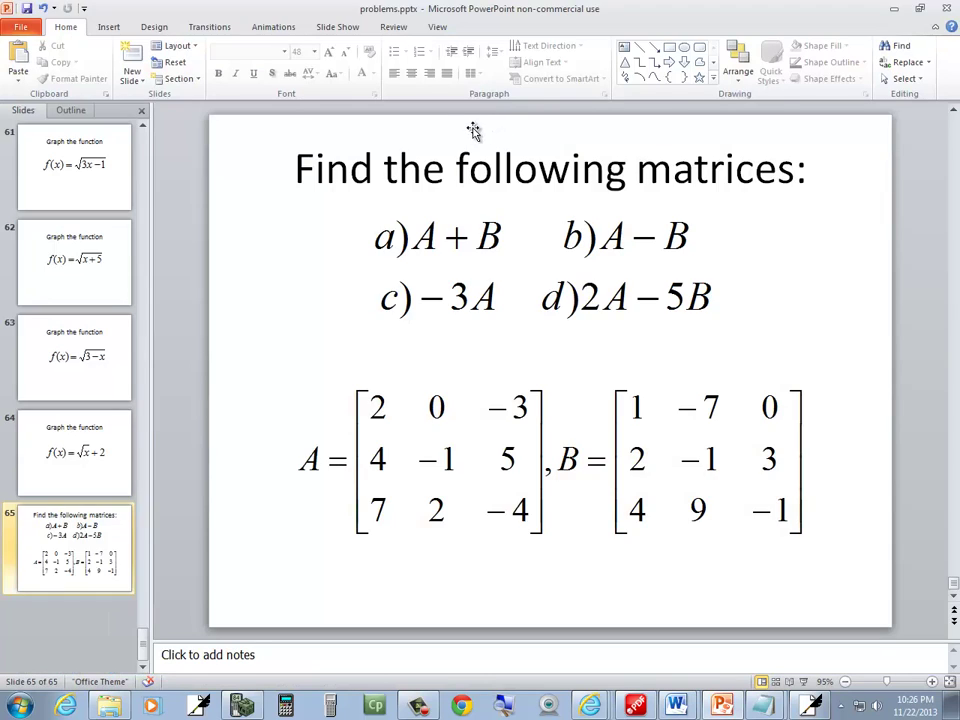
{"action": "key", "text": "alt+Tab"}
{"action": "left_click_drag", "start_coordinate": [456, 144], "coordinate": [494, 137]}
{"action": "left_click_drag", "start_coordinate": [503, 128], "coordinate": [504, 143]}
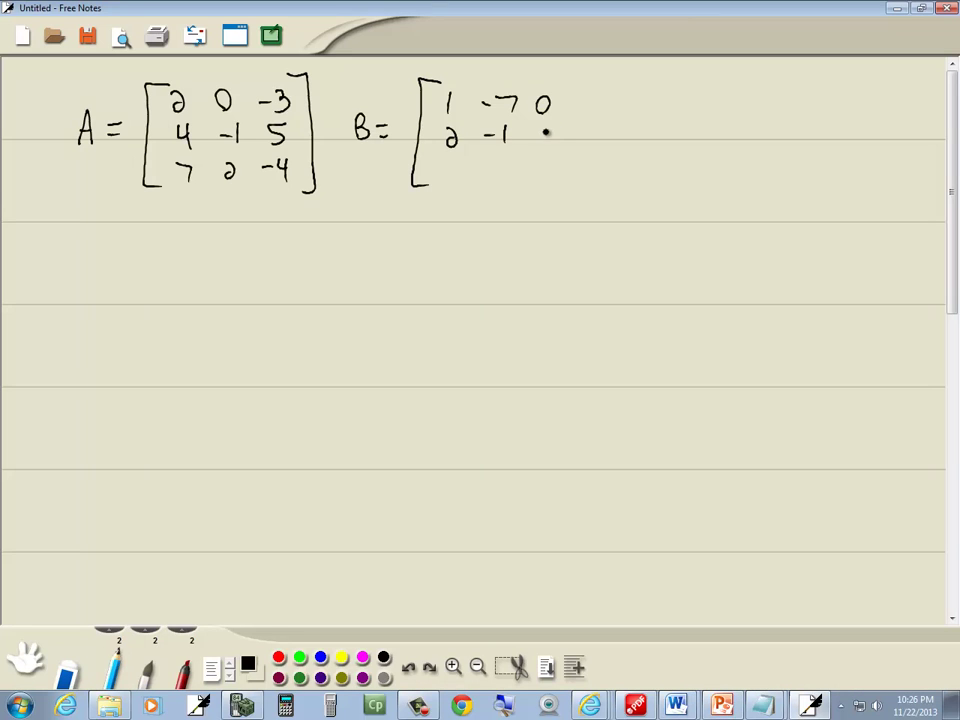
{"action": "key", "text": "alt+Tab"}
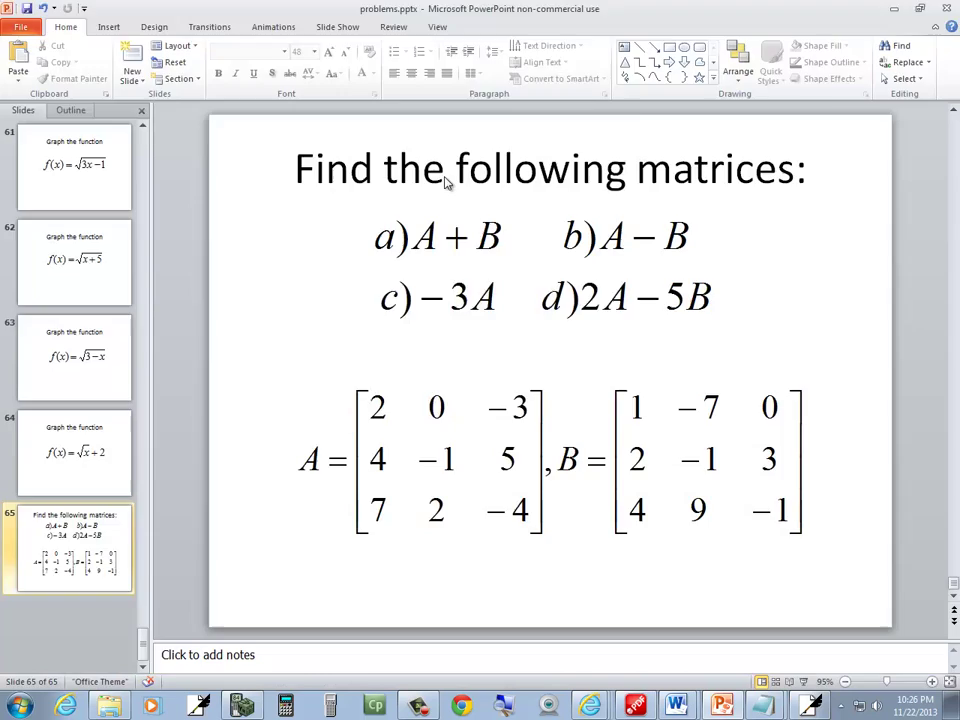
{"action": "key", "text": "alt+Tab"}
{"action": "left_click_drag", "start_coordinate": [505, 170], "coordinate": [509, 178]}
{"action": "key", "text": "alt+Tab"}
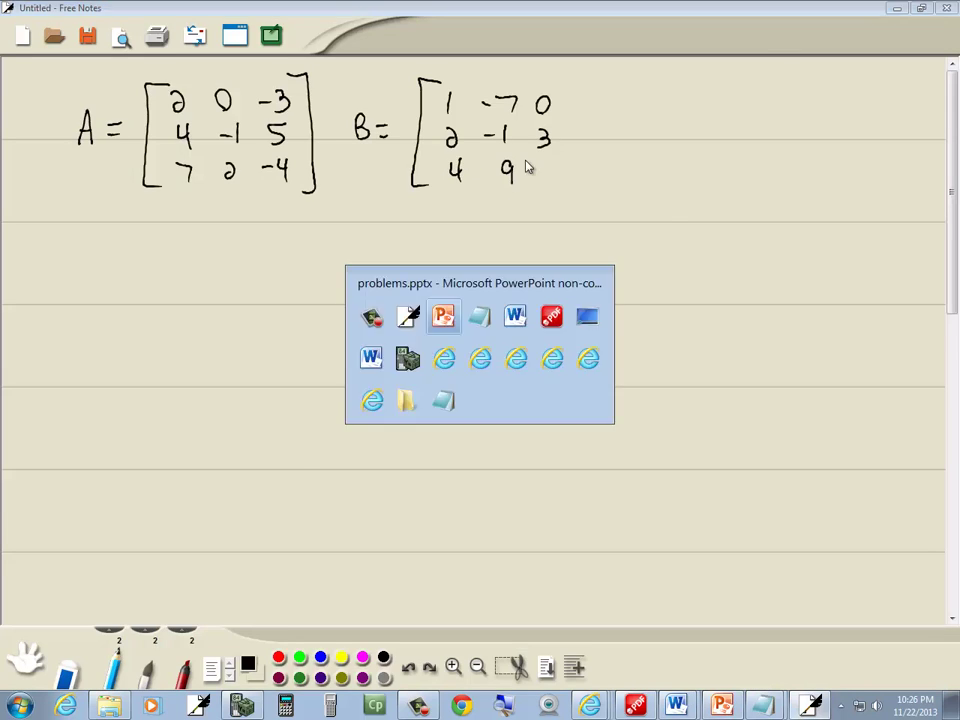
{"action": "key", "text": "alt+Tab"}
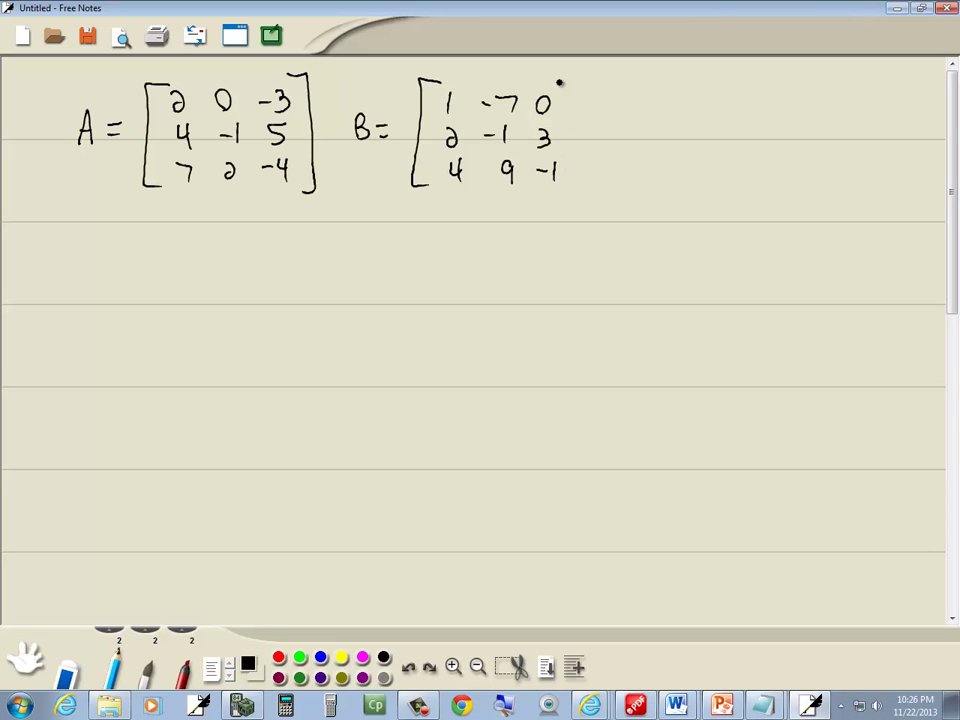
{"action": "mouse_move", "coordinate": [560, 84]}
{"action": "left_mouse_down"}
{"action": "mouse_move", "coordinate": [578, 165]}
{"action": "mouse_move", "coordinate": [568, 165]}
{"action": "left_mouse_up"}
{"action": "key", "text": "alt+Tab"}
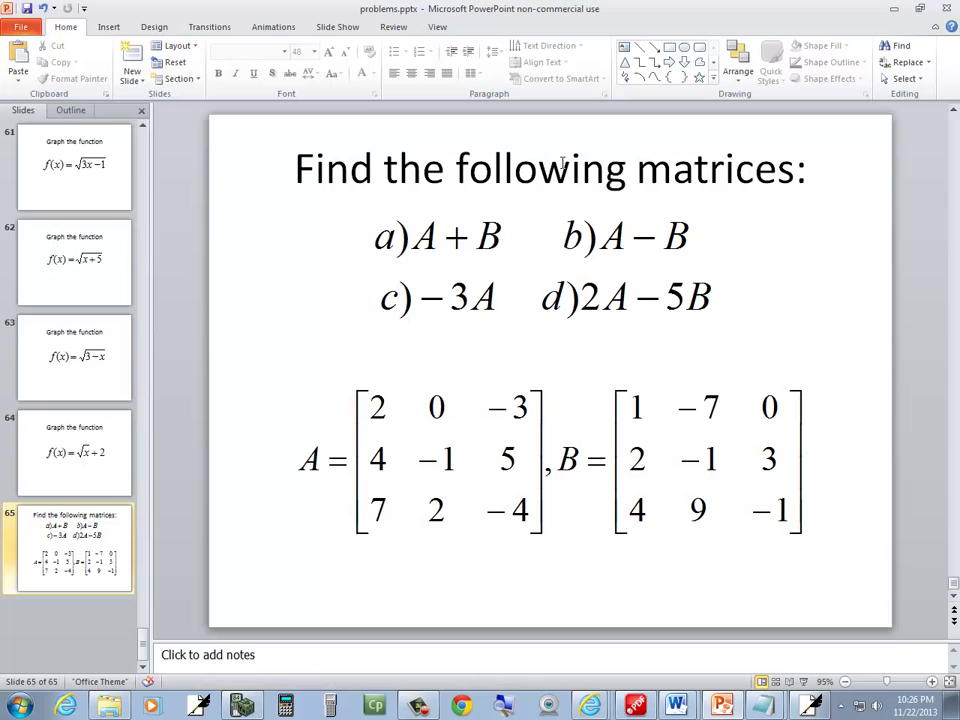
{"action": "key", "text": "alt+Tab"}
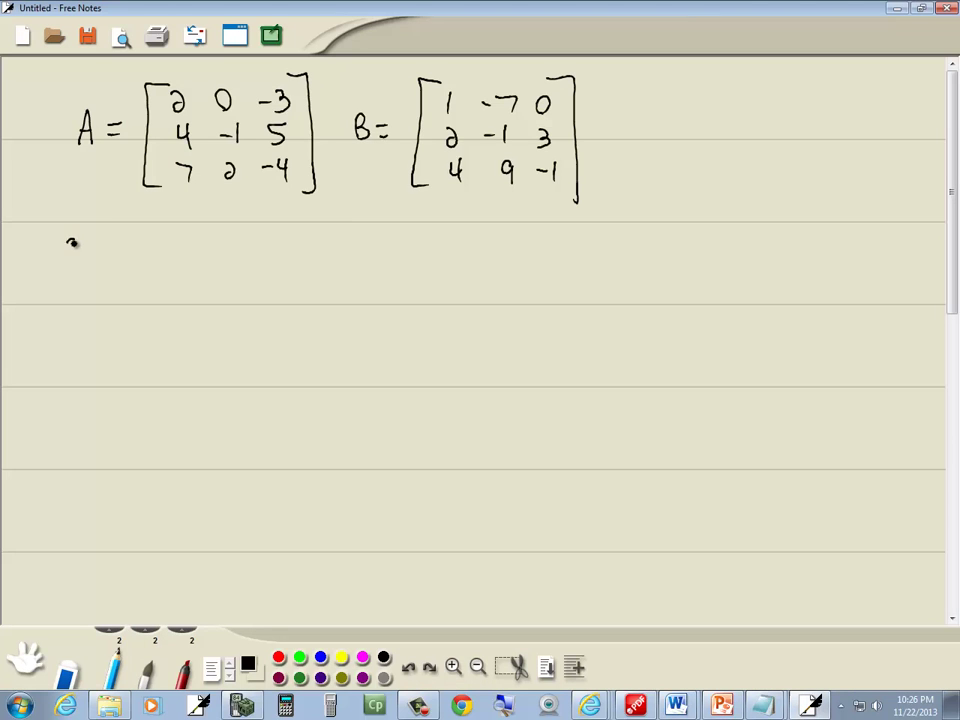
Step: Write the labels a) A+B = and b) A−B = below matrix A
{"action": "left_click_drag", "start_coordinate": [72, 242], "coordinate": [79, 254]}
{"action": "mouse_move", "coordinate": [88, 235]}
{"action": "left_mouse_down"}
{"action": "mouse_move", "coordinate": [93, 262]}
{"action": "mouse_move", "coordinate": [148, 265]}
{"action": "left_mouse_up"}
{"action": "left_click_drag", "start_coordinate": [133, 256], "coordinate": [146, 256]}
{"action": "left_click_drag", "start_coordinate": [156, 245], "coordinate": [157, 262]}
{"action": "key", "text": "alt+Tab"}
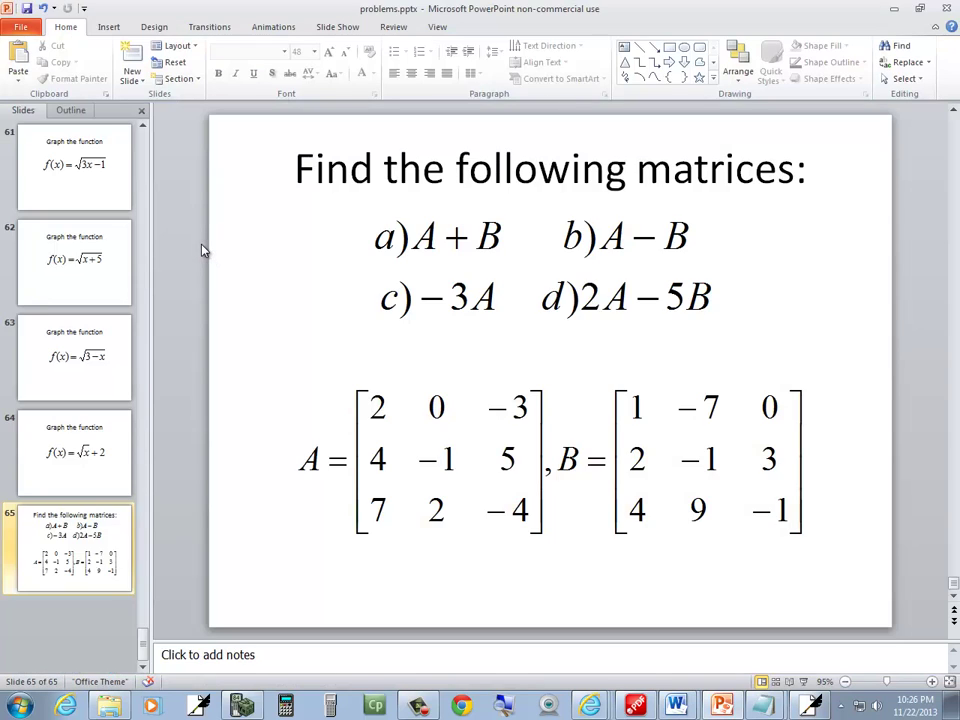
{"action": "key", "text": "alt+Tab"}
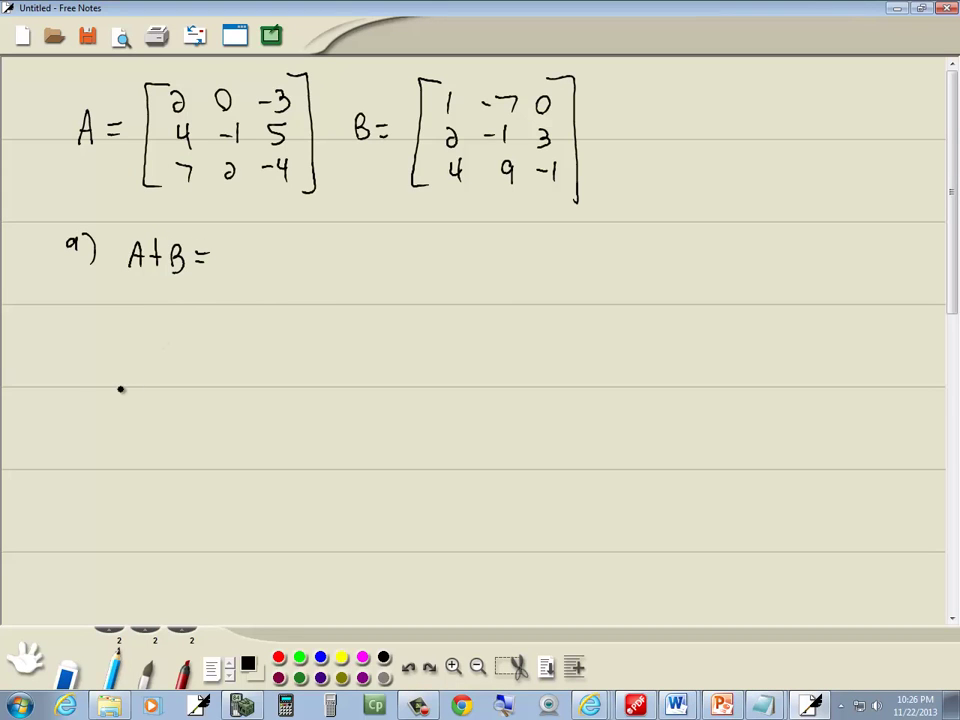
{"action": "mouse_move", "coordinate": [72, 392]}
{"action": "left_mouse_down"}
{"action": "mouse_move", "coordinate": [91, 420]}
{"action": "mouse_move", "coordinate": [89, 390]}
{"action": "mouse_move", "coordinate": [134, 415]}
{"action": "left_mouse_up"}
{"action": "left_click_drag", "start_coordinate": [123, 405], "coordinate": [167, 417]}
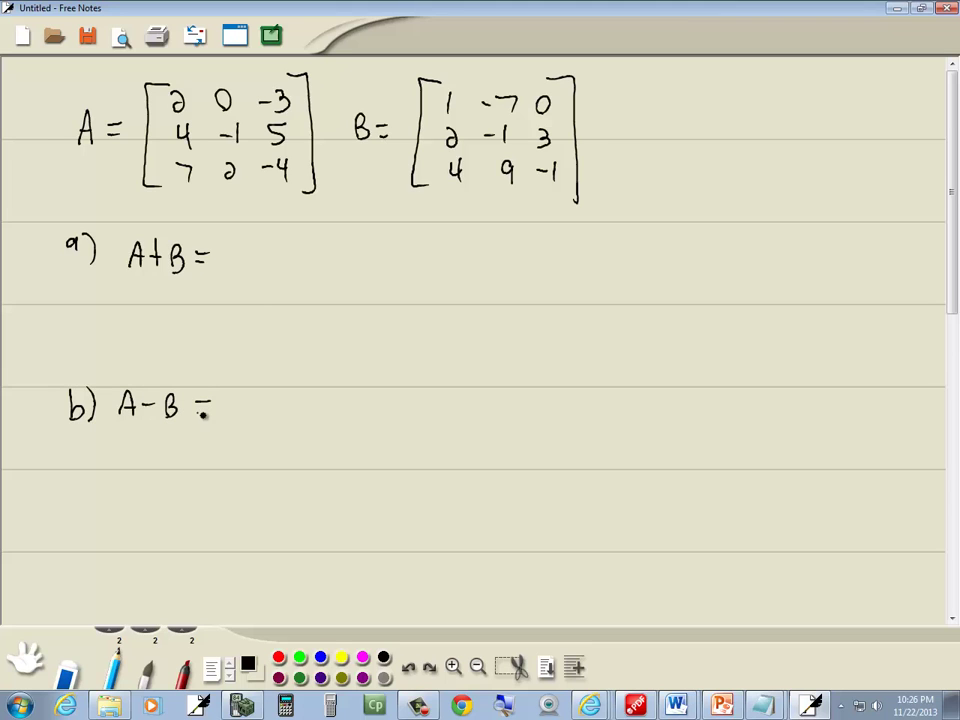
Step: Write the labels c) −3A = and d) 2A−5B = on the right side
{"action": "left_click_drag", "start_coordinate": [488, 258], "coordinate": [484, 278]}
{"action": "left_click_drag", "start_coordinate": [505, 283], "coordinate": [515, 246]}
{"action": "key", "text": "alt+Tab"}
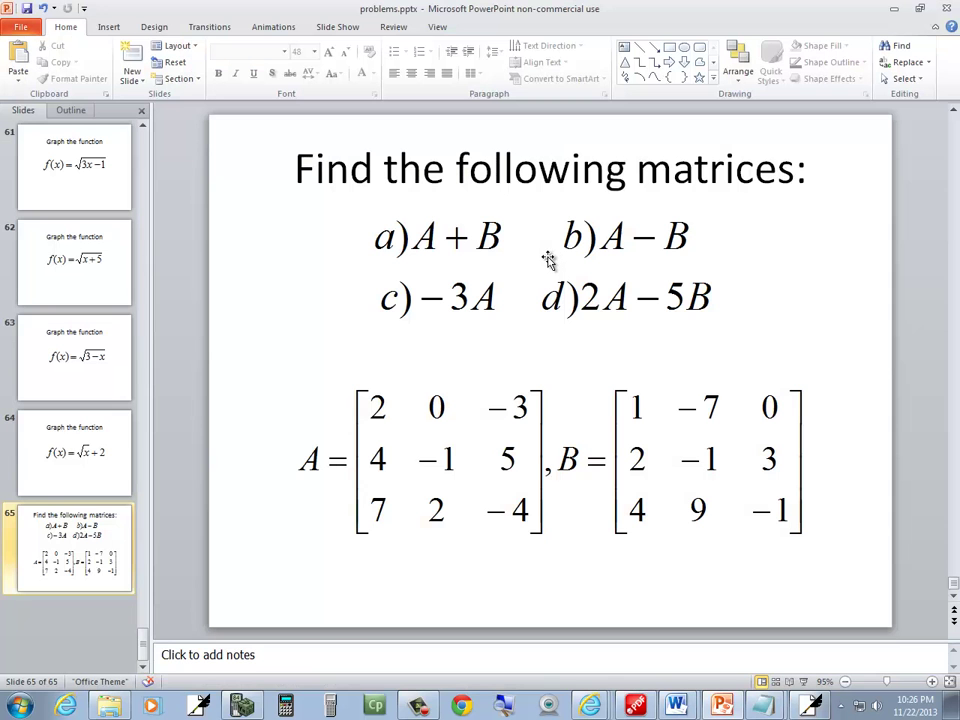
{"action": "key", "text": "alt+Tab"}
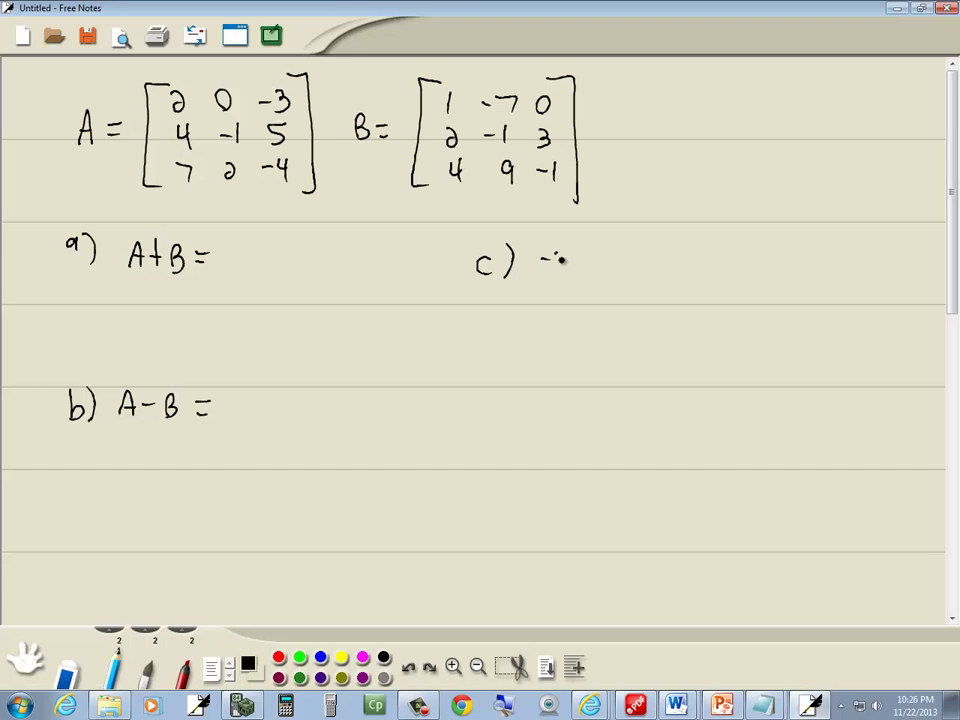
{"action": "left_click_drag", "start_coordinate": [561, 259], "coordinate": [606, 262]}
{"action": "left_click_drag", "start_coordinate": [490, 408], "coordinate": [496, 420]}
{"action": "mouse_move", "coordinate": [510, 388]}
{"action": "left_mouse_down"}
{"action": "mouse_move", "coordinate": [544, 418]}
{"action": "mouse_move", "coordinate": [599, 399]}
{"action": "mouse_move", "coordinate": [597, 418]}
{"action": "mouse_move", "coordinate": [638, 409]}
{"action": "left_mouse_up"}
{"action": "key", "text": "alt+Tab"}
{"action": "key", "text": "alt+Tab"}
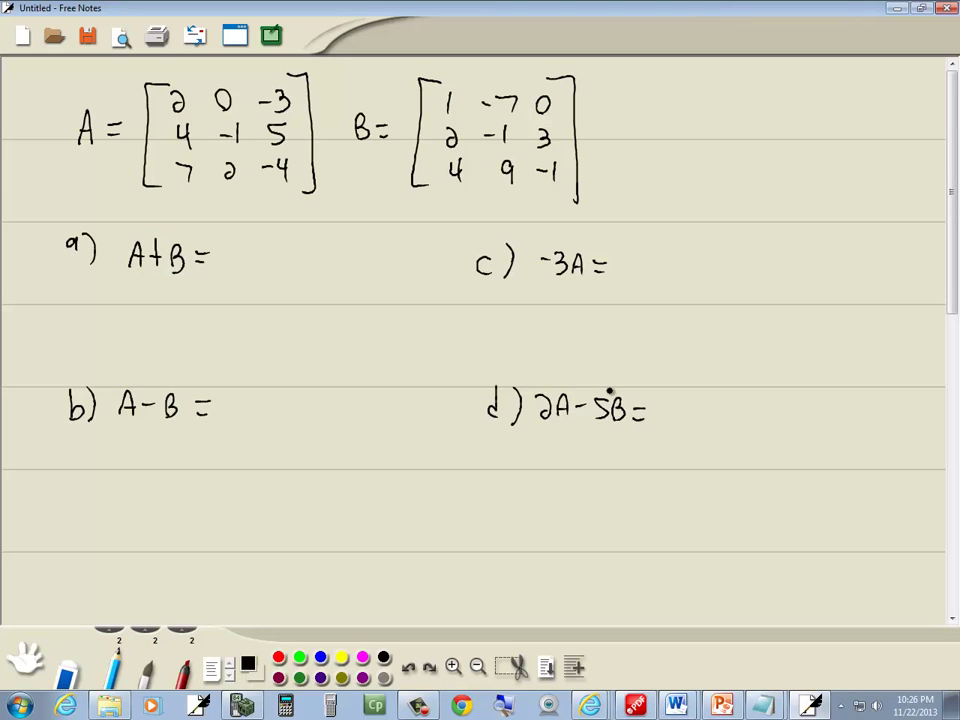
{"action": "key", "text": "alt+Tab"}
{"action": "key", "text": "alt+Tab"}
{"action": "key", "text": "alt+Tab"}
{"action": "key", "text": "alt+Tab"}
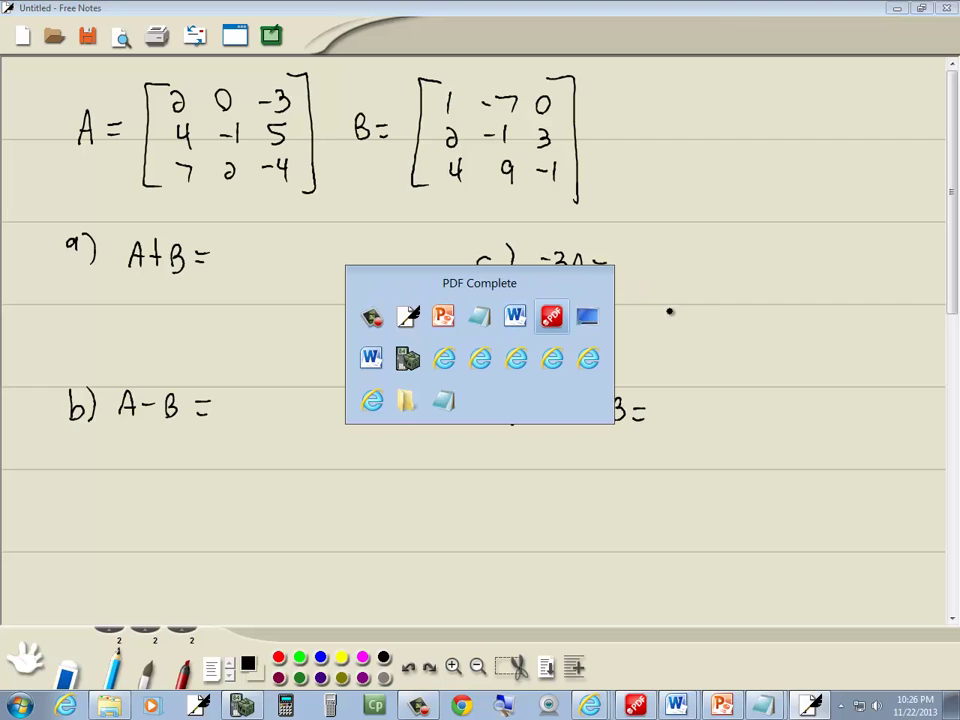
Step: In the calculator's matrix editor, set matrix [A] to 3×3
{"action": "key", "text": "alt+Tab"}
{"action": "key", "text": "alt+Tab"}
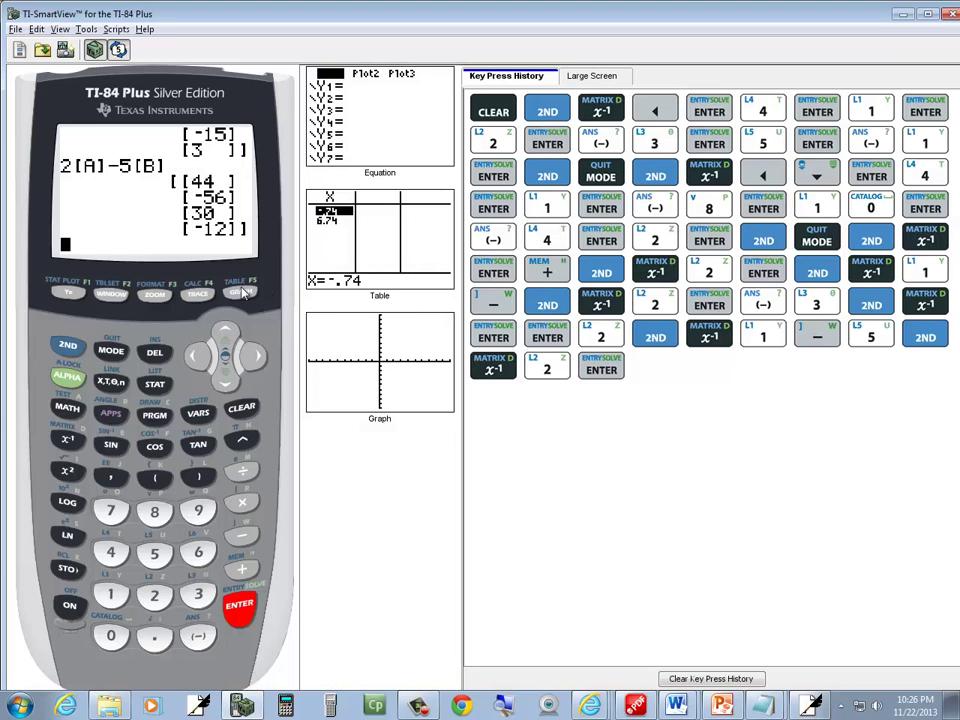
{"action": "left_click", "coordinate": [70, 346]}
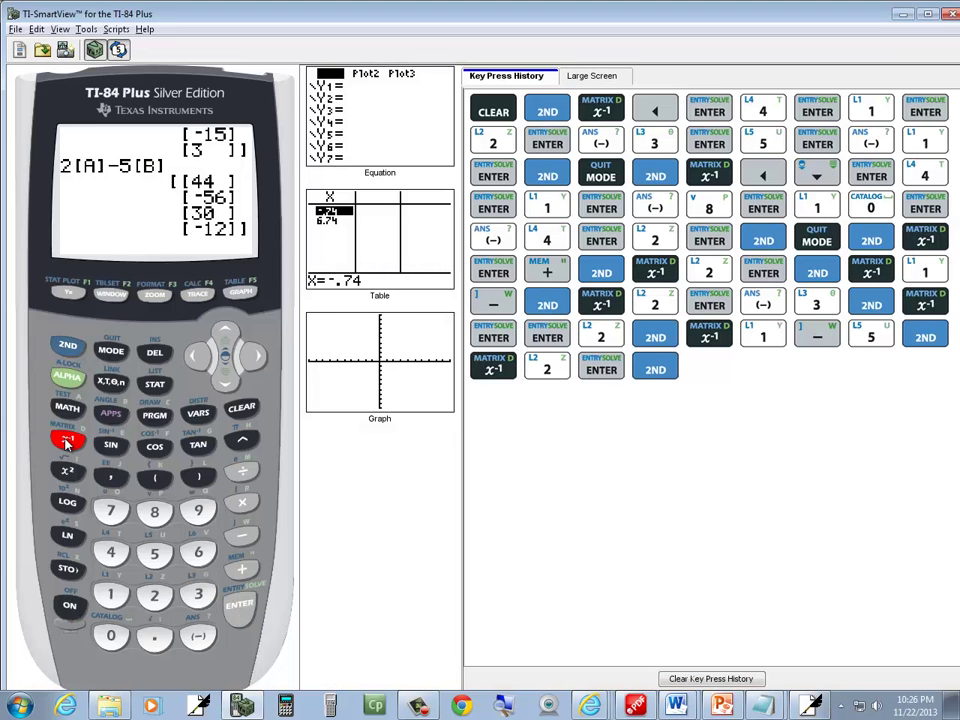
{"action": "left_click", "coordinate": [68, 440]}
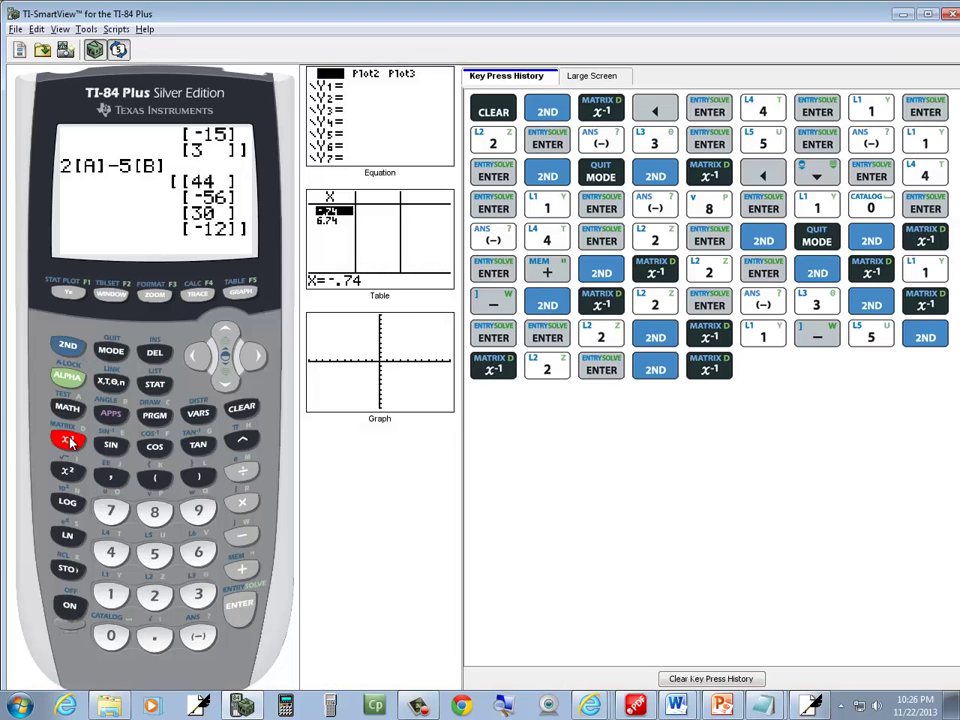
{"action": "left_click", "coordinate": [198, 355]}
{"action": "left_click", "coordinate": [222, 605]}
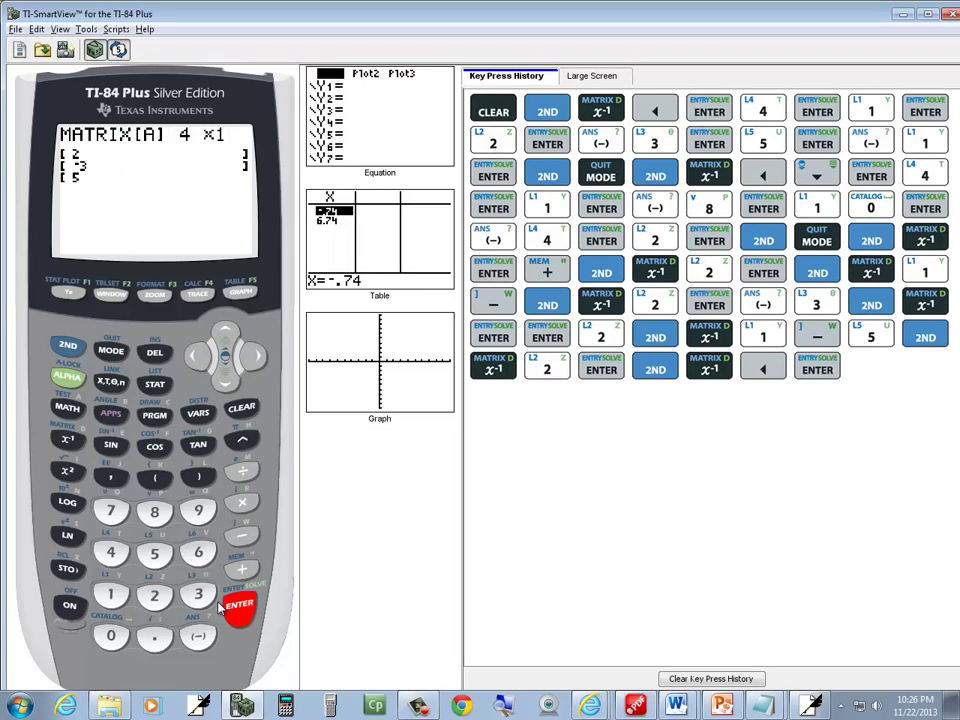
{"action": "left_click", "coordinate": [198, 595]}
{"action": "left_click", "coordinate": [238, 606]}
{"action": "key", "text": "3"}
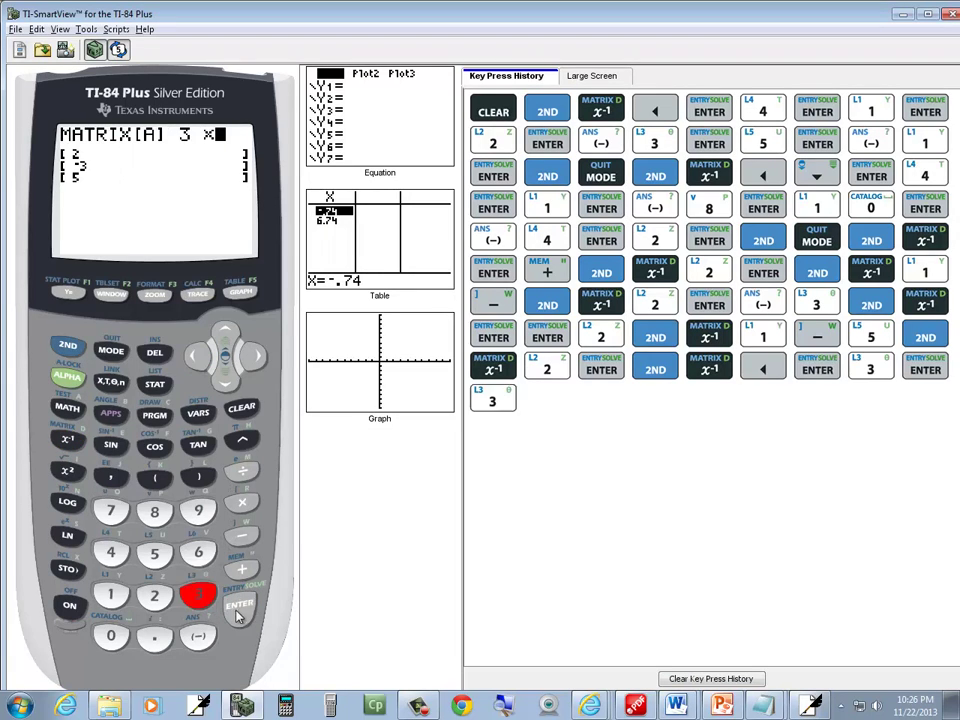
{"action": "left_click", "coordinate": [241, 614]}
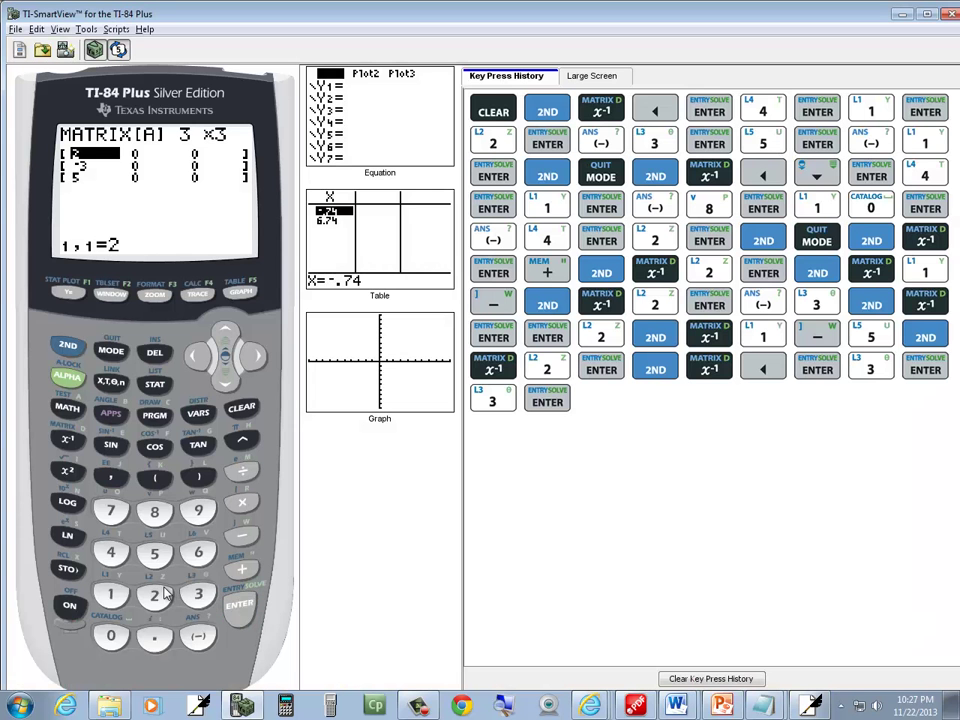
Step: Enter row 1 of [A] as 2, 0, −3
{"action": "left_click", "coordinate": [154, 597]}
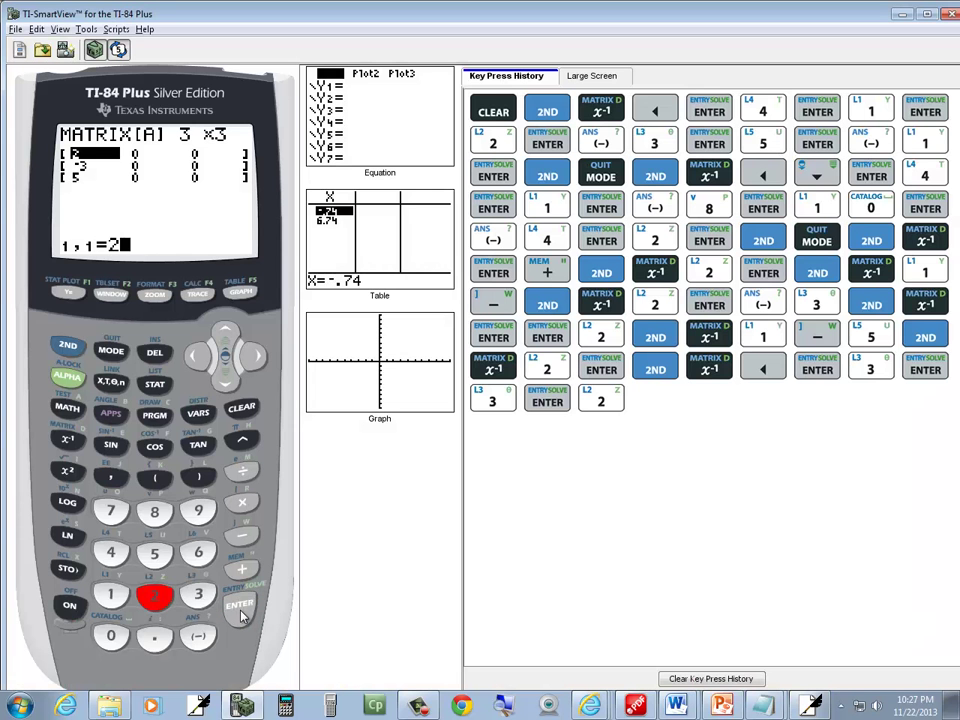
{"action": "left_click", "coordinate": [241, 614]}
{"action": "key", "text": "0"}
{"action": "key", "text": "Return"}
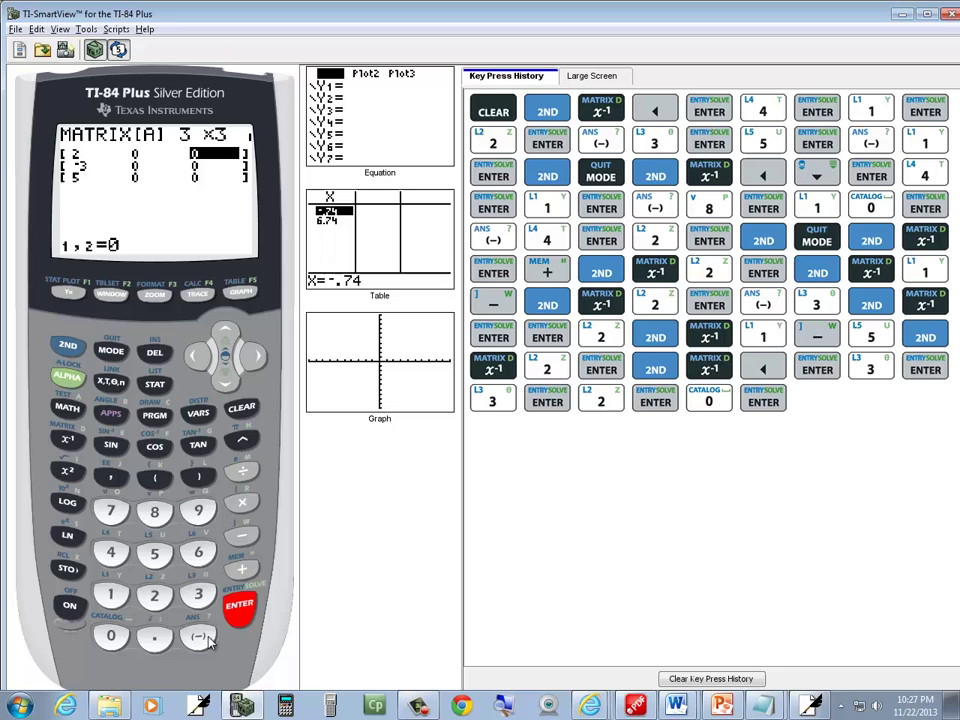
{"action": "left_click", "coordinate": [198, 637]}
{"action": "left_click", "coordinate": [198, 595]}
{"action": "left_click", "coordinate": [240, 607]}
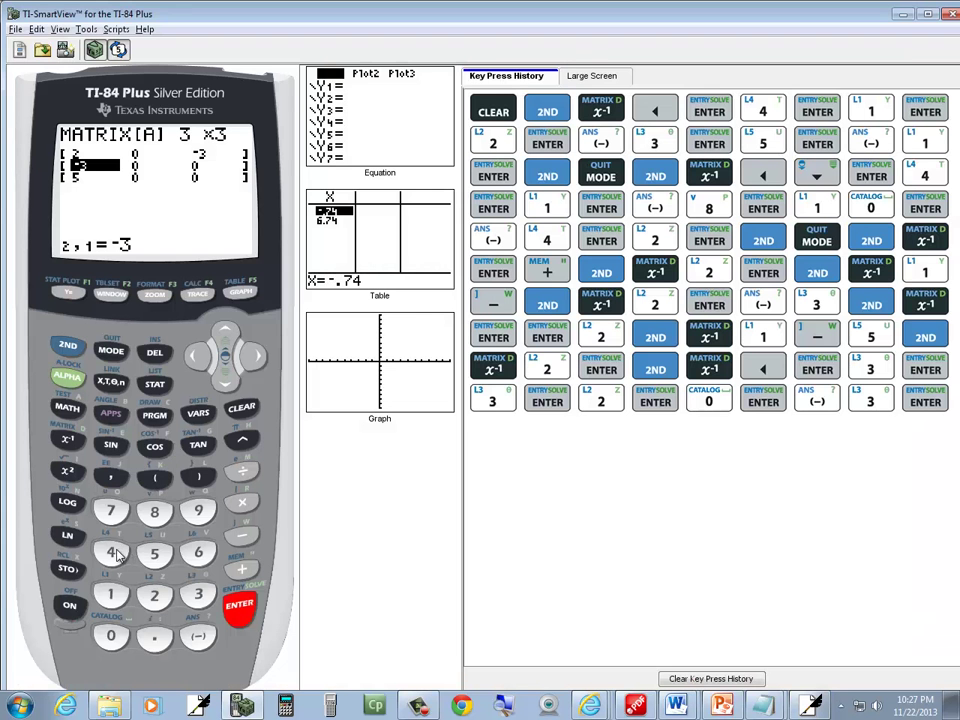
Step: Enter row 2 of [A] as 4, −1, 5
{"action": "left_click", "coordinate": [113, 553]}
{"action": "left_click", "coordinate": [238, 607]}
{"action": "key", "text": "minus"}
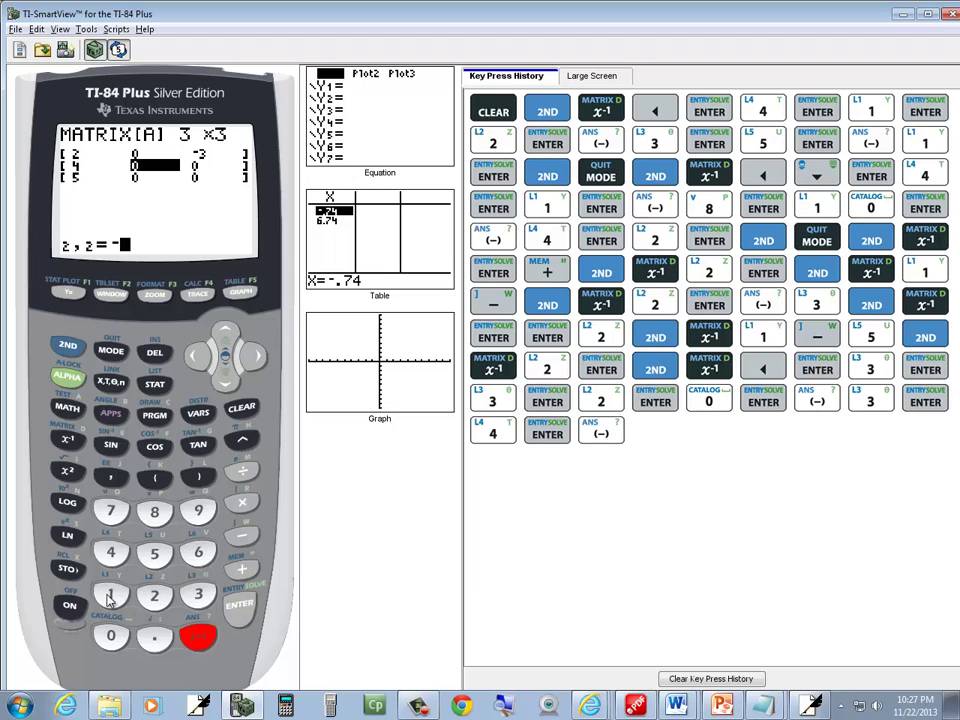
{"action": "key", "text": "1"}
{"action": "left_click", "coordinate": [239, 610]}
{"action": "key", "text": "5"}
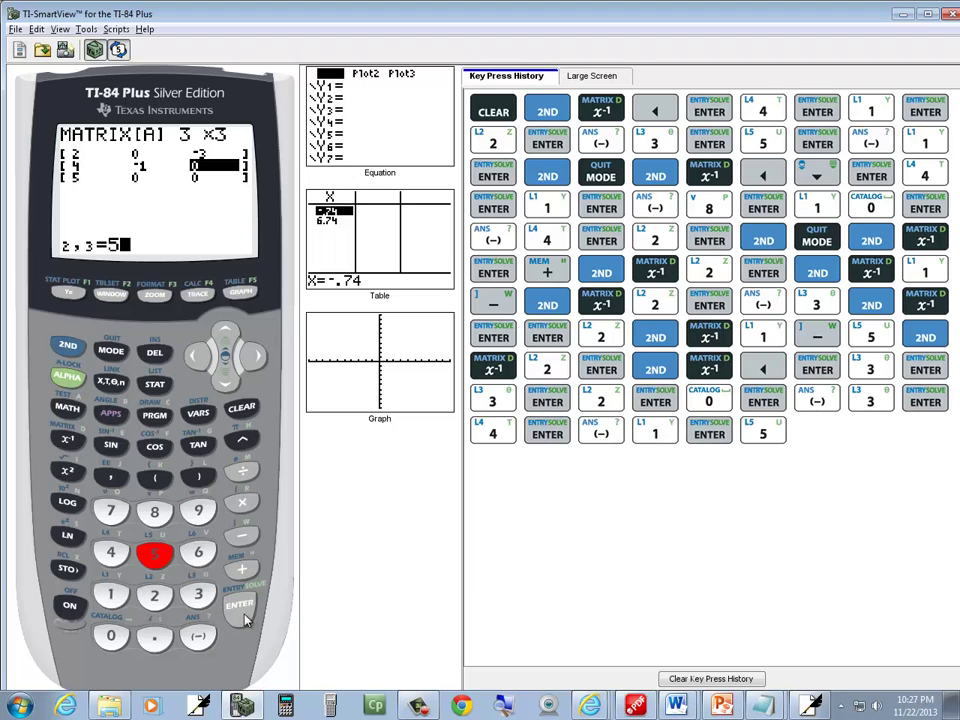
{"action": "left_click", "coordinate": [240, 608]}
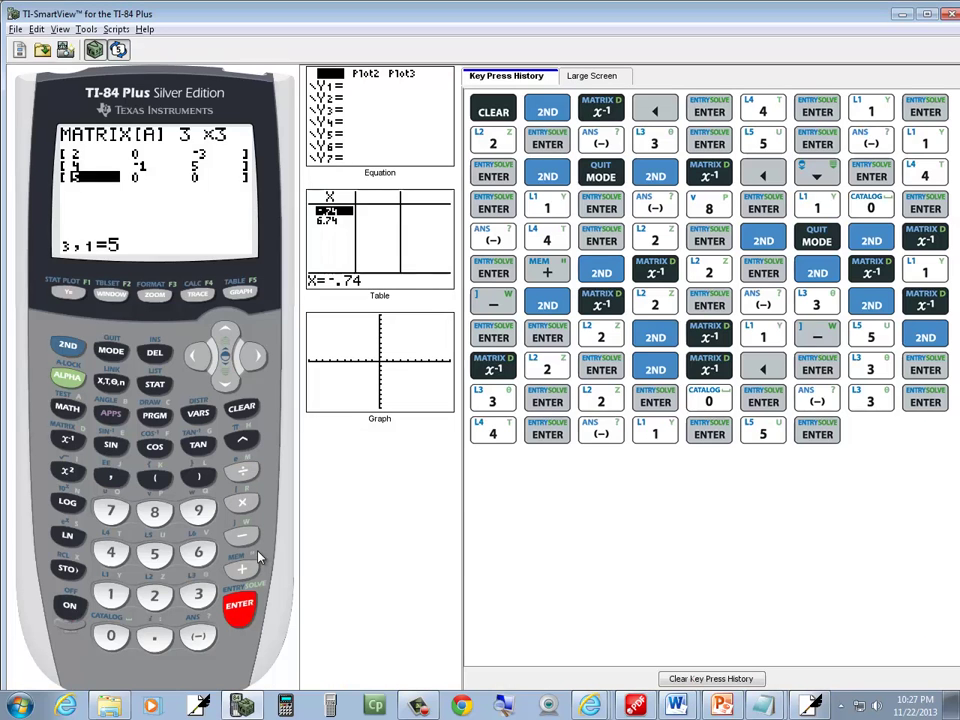
Step: Enter row 3 of [A] as 7, 2, −4
{"action": "key", "text": "7"}
{"action": "left_click", "coordinate": [239, 605]}
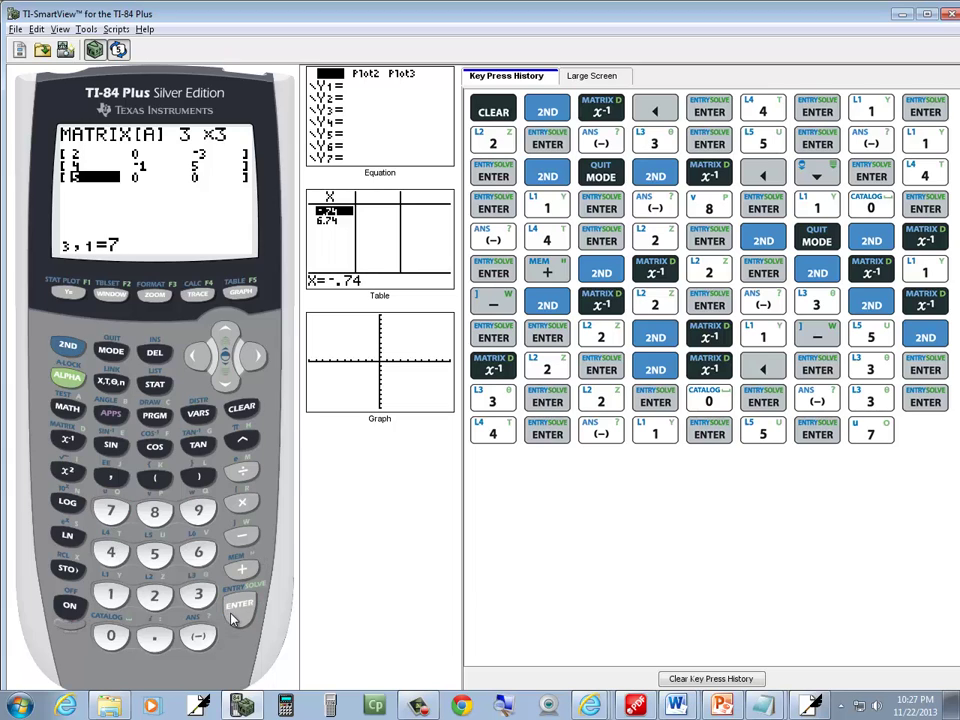
{"action": "left_click", "coordinate": [155, 595]}
{"action": "left_click", "coordinate": [240, 605]}
{"action": "left_click", "coordinate": [198, 636]}
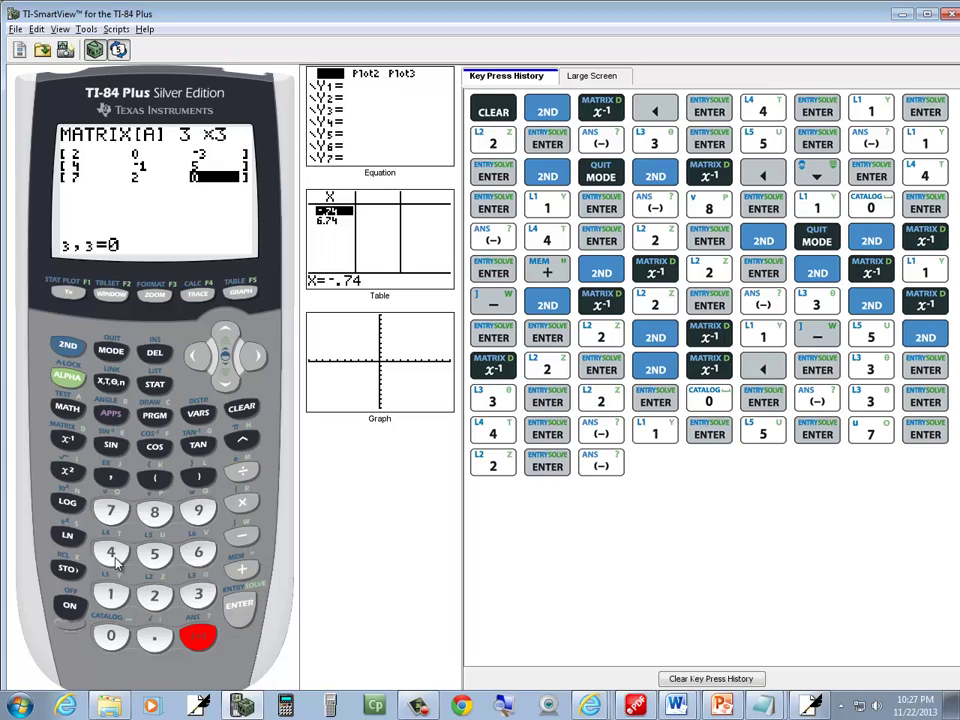
{"action": "left_click", "coordinate": [111, 553]}
{"action": "left_click", "coordinate": [239, 605]}
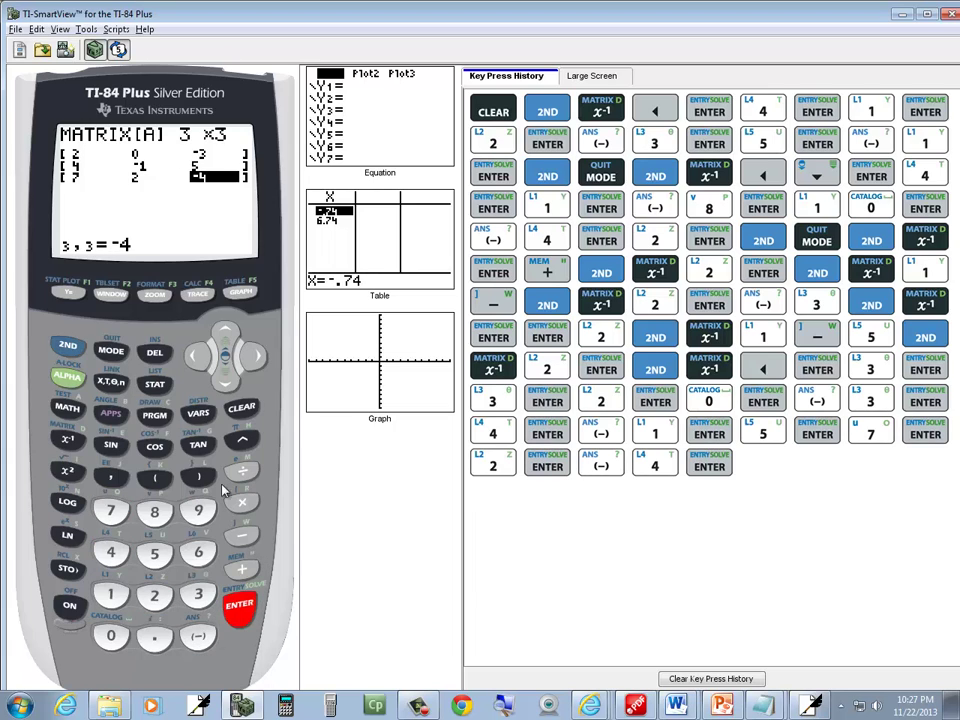
Step: Step back through [A]'s last row and compare it against the notes page
{"action": "left_click", "coordinate": [198, 357]}
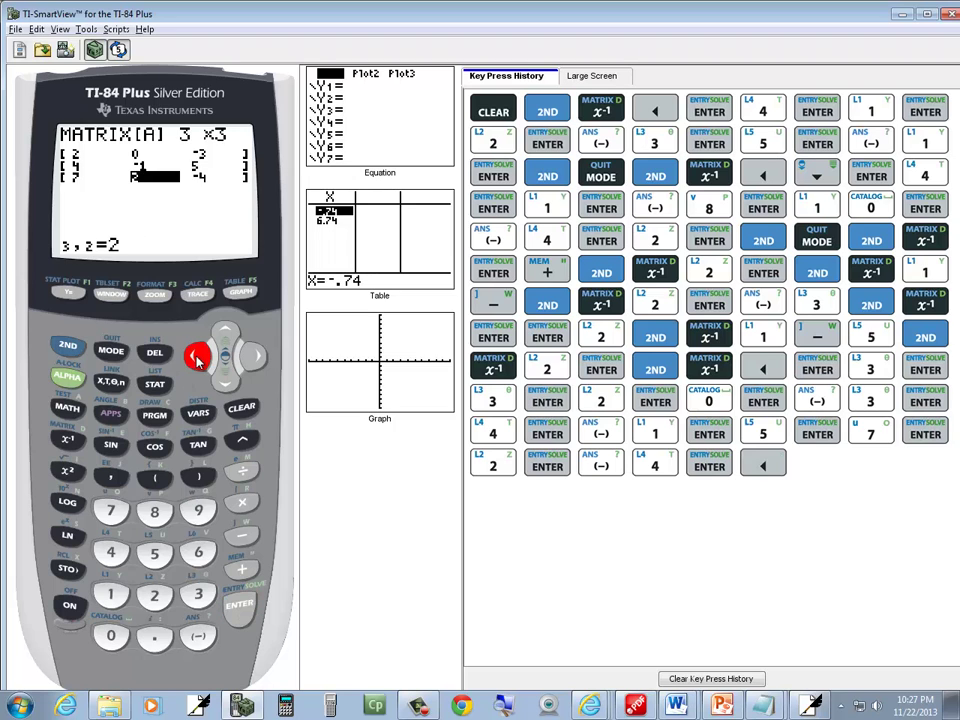
{"action": "key", "text": "alt+Tab"}
{"action": "key", "text": "alt+Tab"}
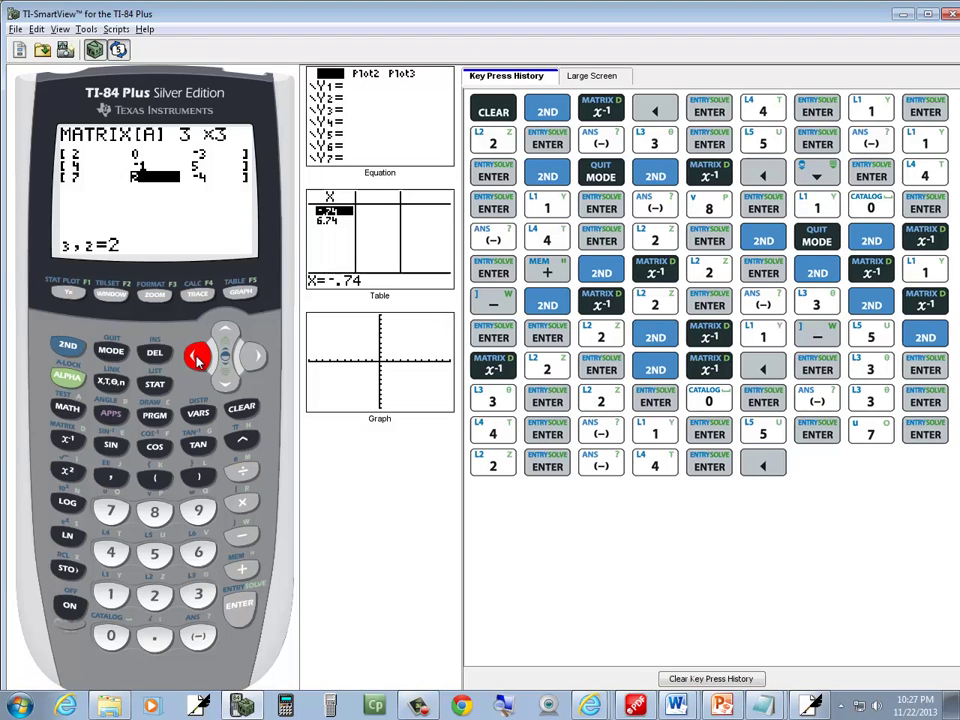
{"action": "left_click", "coordinate": [198, 358]}
{"action": "key", "text": "alt+Tab"}
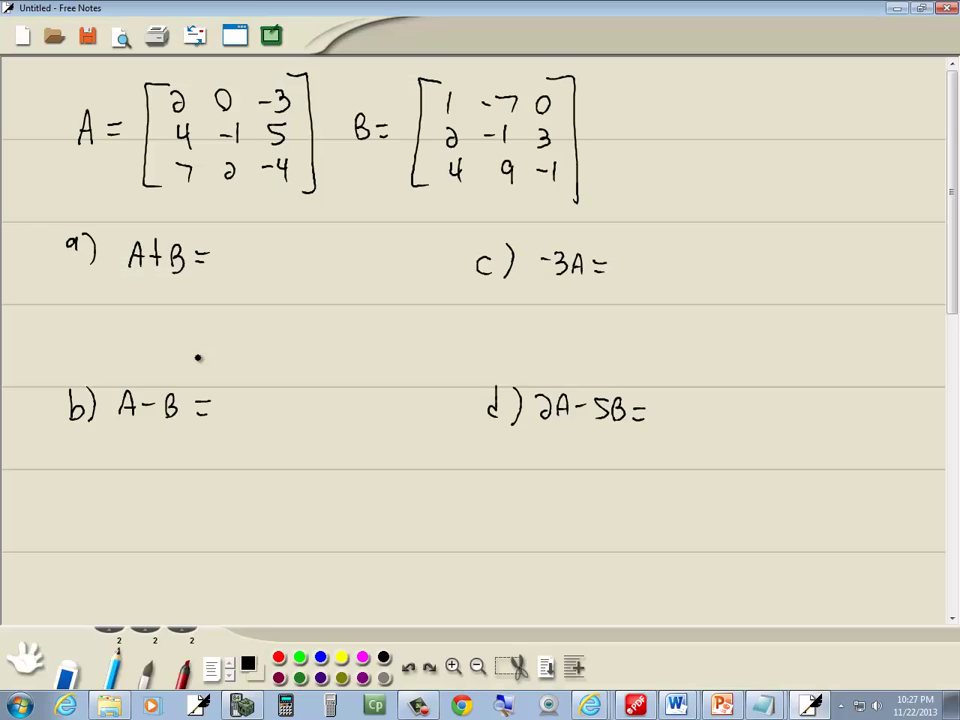
{"action": "key", "text": "alt+Tab"}
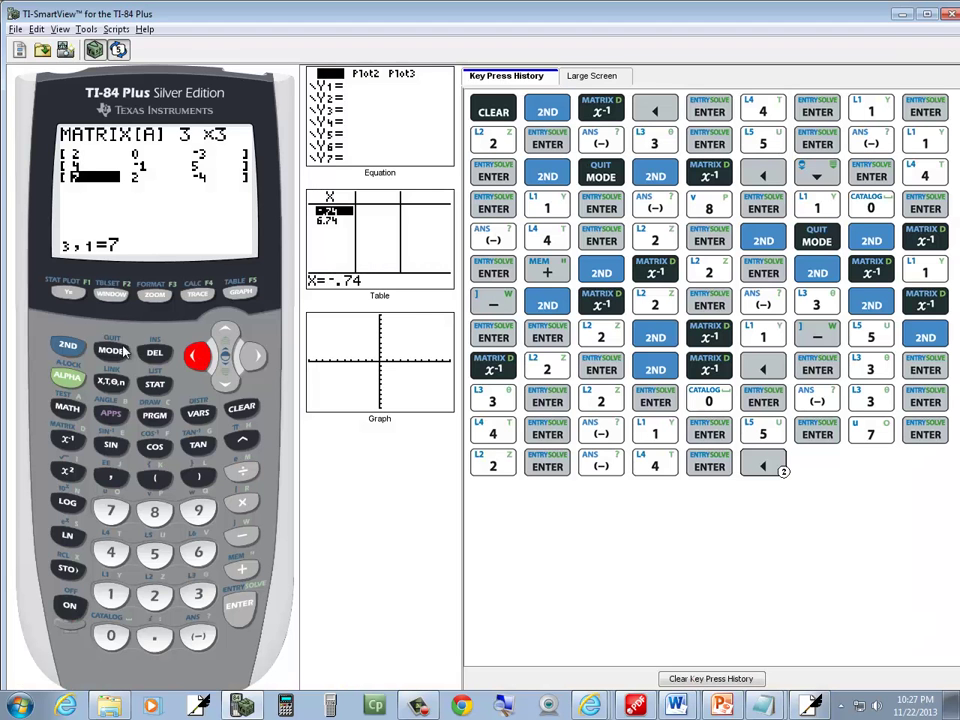
Step: Quit to the home screen and bring up the stored matrices list
{"action": "left_click", "coordinate": [68, 346]}
{"action": "left_click", "coordinate": [111, 351]}
{"action": "left_click", "coordinate": [68, 346]}
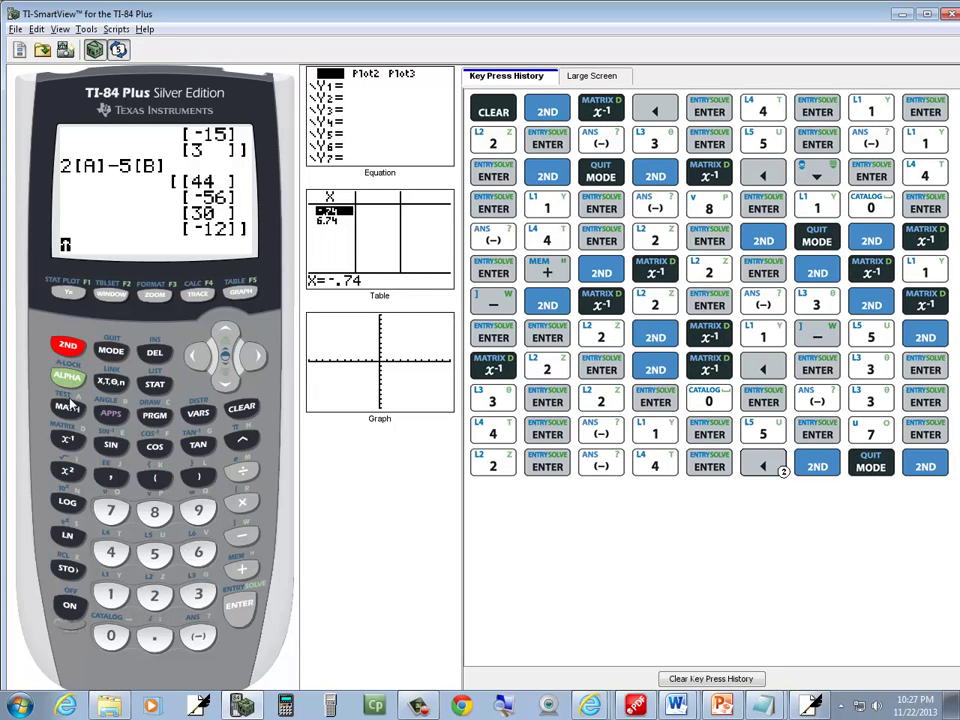
{"action": "left_click", "coordinate": [67, 439]}
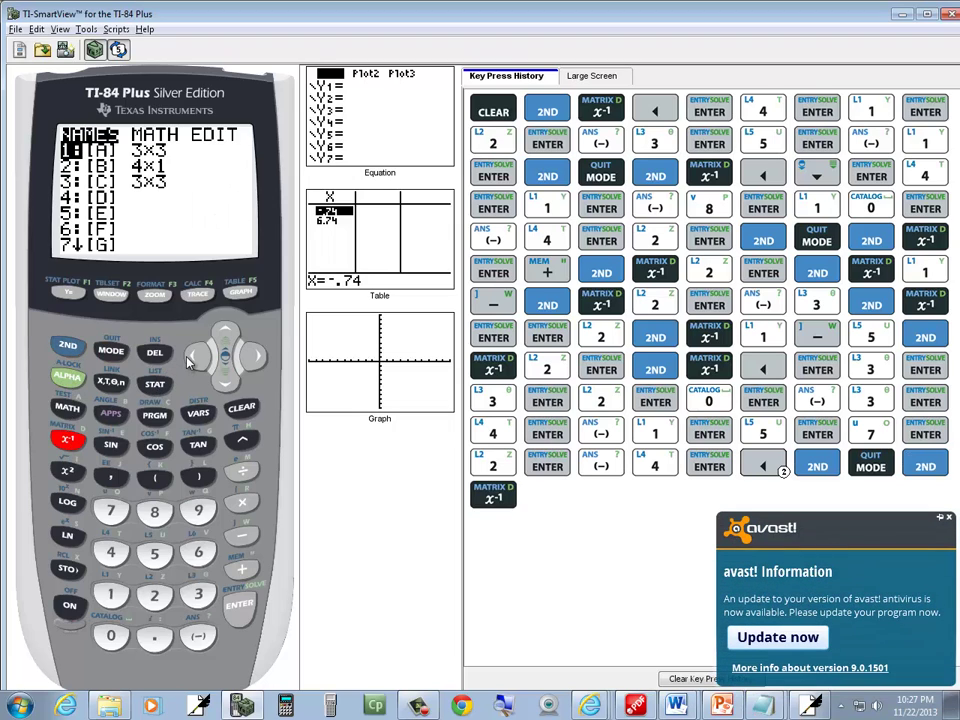
Step: Dismiss the antivirus notice and set matrix [B] to 3×3 in the editor
{"action": "left_click", "coordinate": [949, 519]}
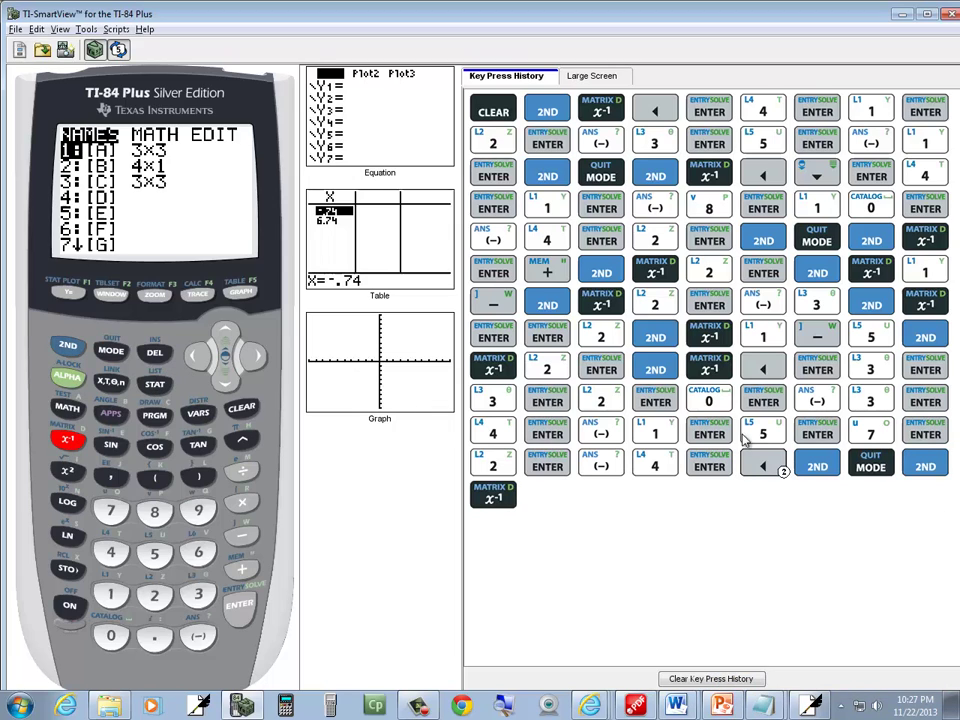
{"action": "left_click", "coordinate": [197, 356]}
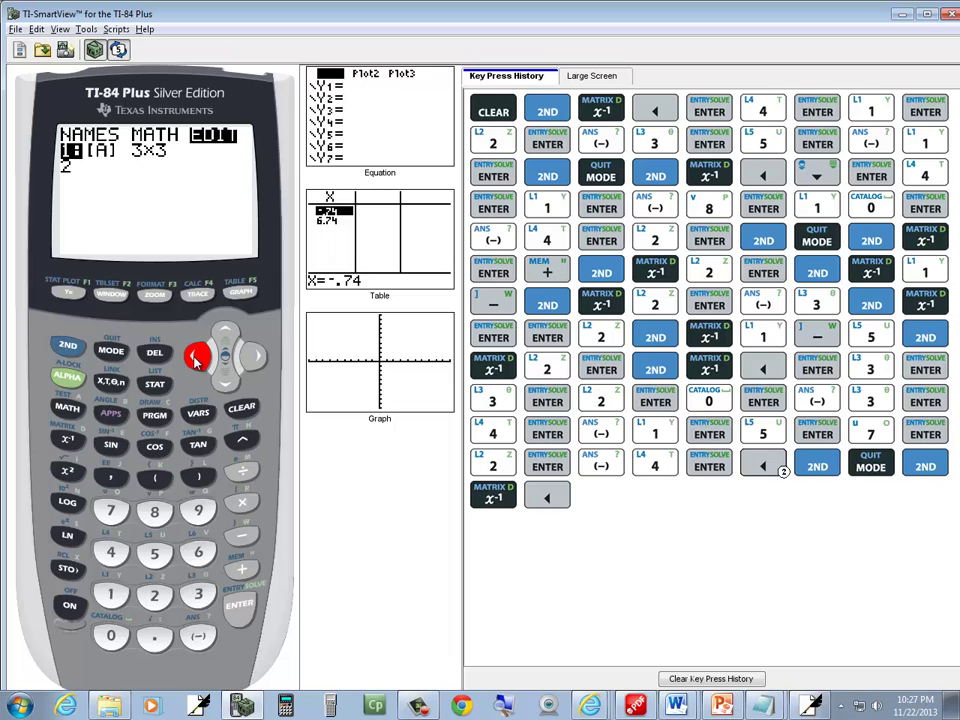
{"action": "left_click", "coordinate": [154, 595]}
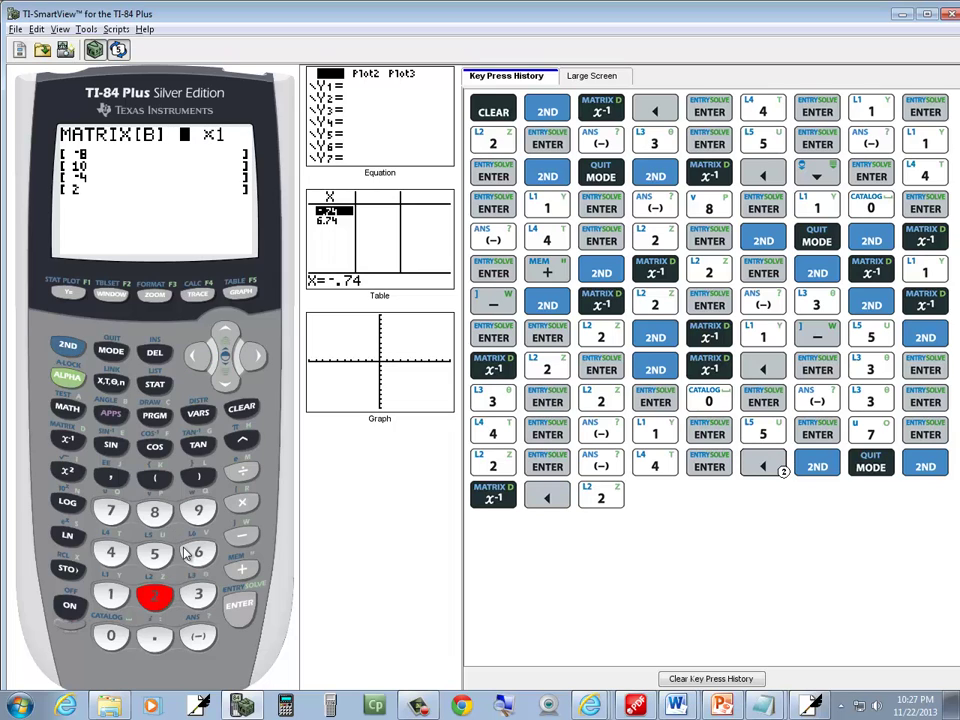
{"action": "left_click", "coordinate": [199, 597]}
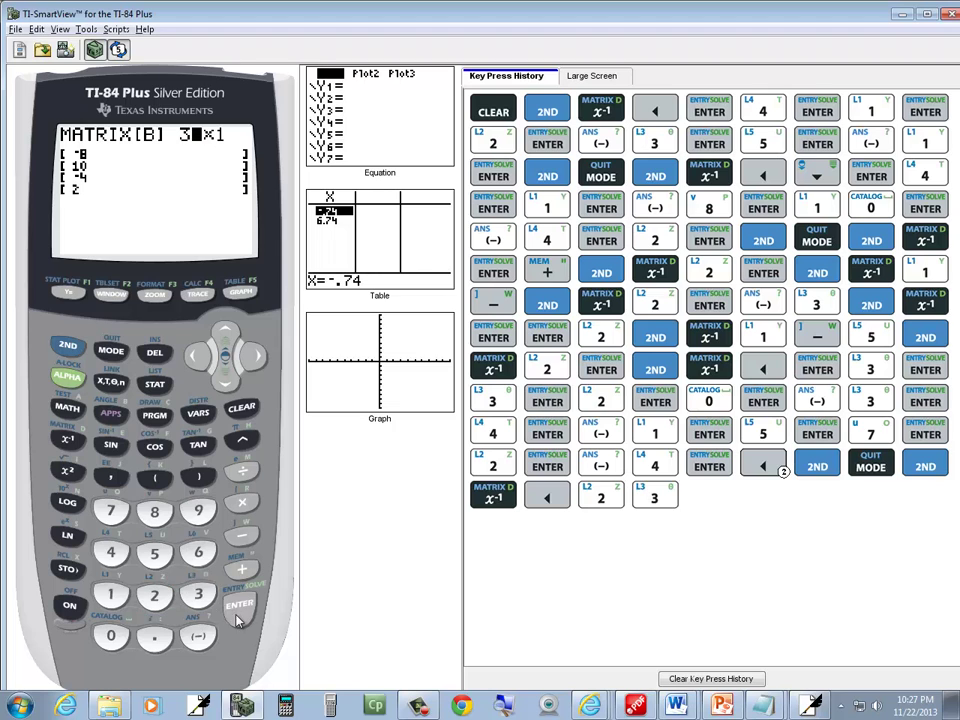
{"action": "left_click", "coordinate": [238, 608]}
{"action": "left_click", "coordinate": [199, 597]}
{"action": "left_click", "coordinate": [238, 610]}
Step: Enter row 1 of [B] as 1, −7, 0
{"action": "key", "text": "alt+Tab"}
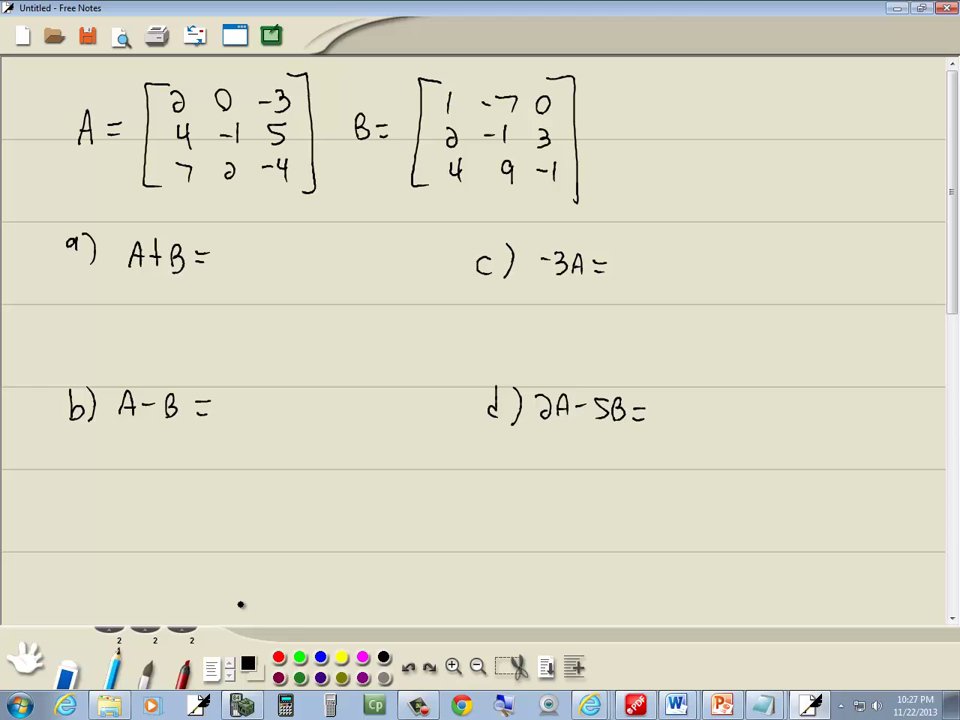
{"action": "key", "text": "alt+Tab"}
{"action": "key", "text": "1"}
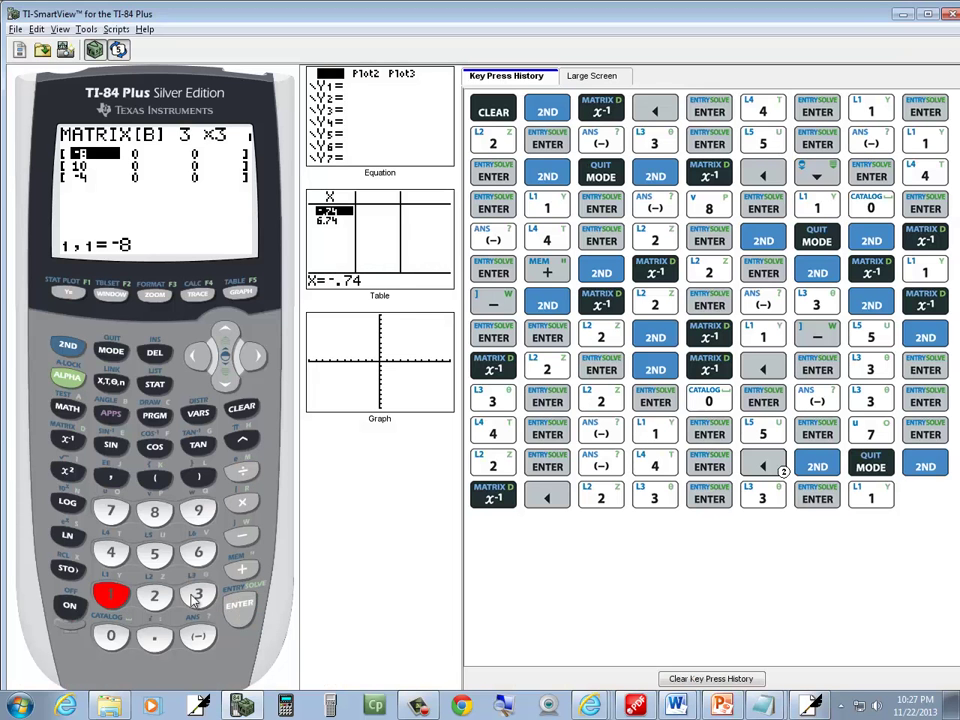
{"action": "key", "text": "Return"}
{"action": "key", "text": "minus"}
{"action": "key", "text": "7"}
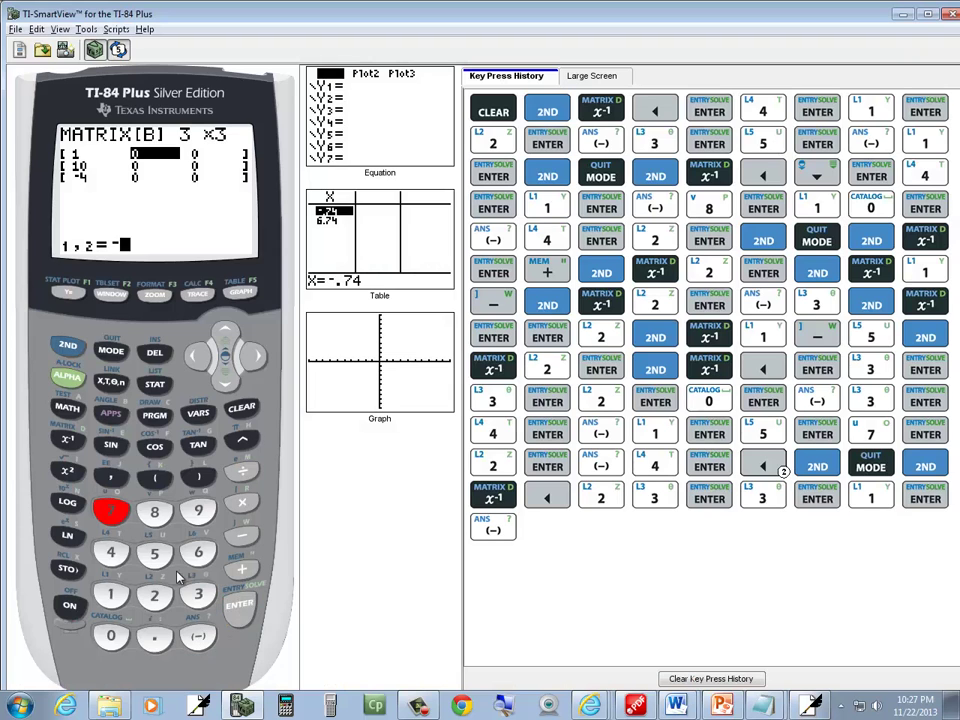
{"action": "key", "text": "Return"}
{"action": "key", "text": "0"}
{"action": "key", "text": "Return"}
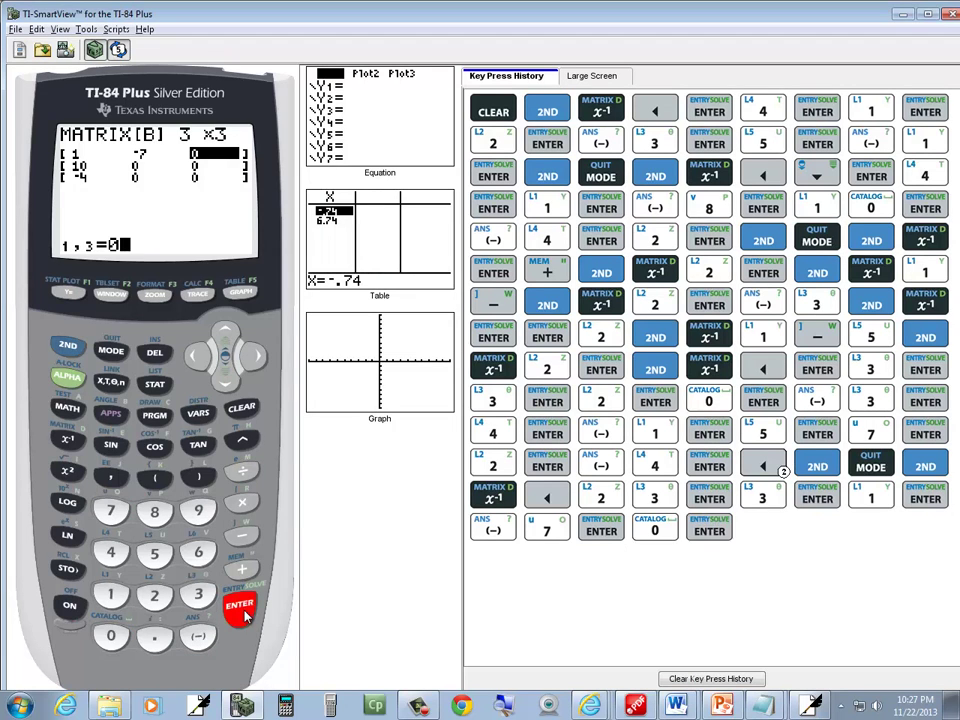
Step: Enter row 2 of [B] as 2, −1, 3
{"action": "key", "text": "alt+Tab"}
{"action": "key", "text": "alt+Tab"}
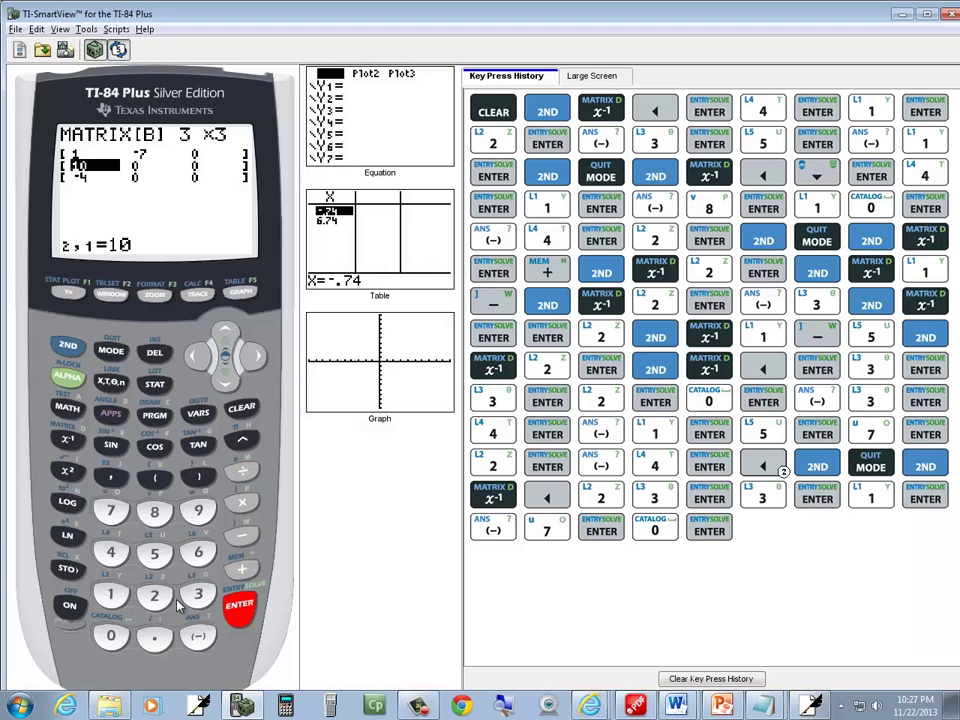
{"action": "key", "text": "2"}
{"action": "key", "text": "Return"}
{"action": "key", "text": "minus"}
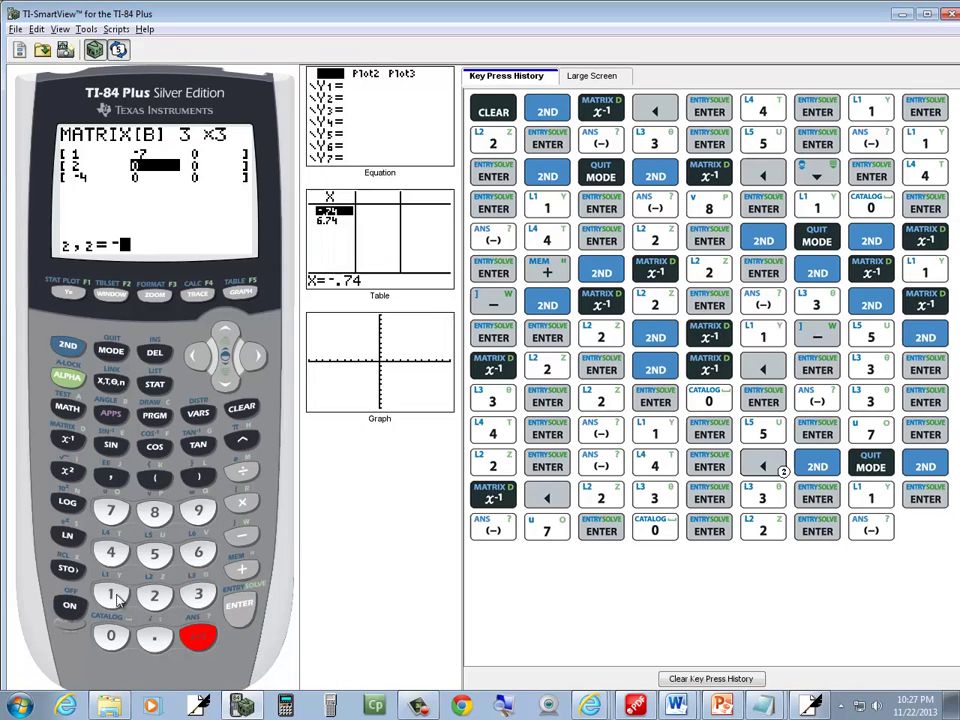
{"action": "key", "text": "1"}
{"action": "key", "text": "alt+Tab"}
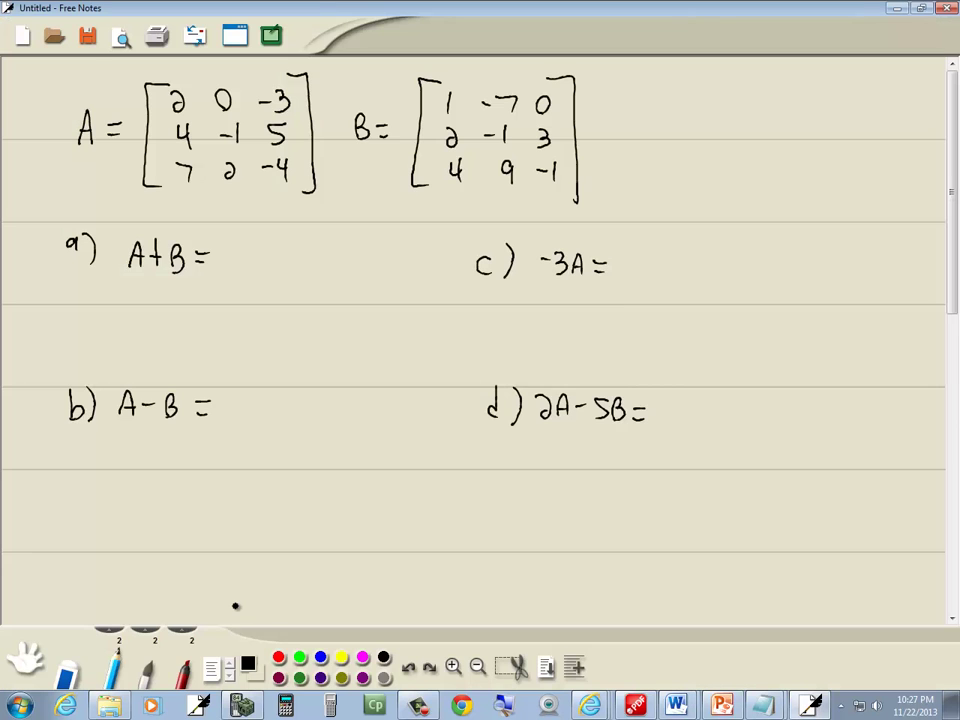
{"action": "key", "text": "alt+Tab"}
{"action": "key", "text": "3"}
{"action": "key", "text": "Return"}
{"action": "key", "text": "alt+Tab"}
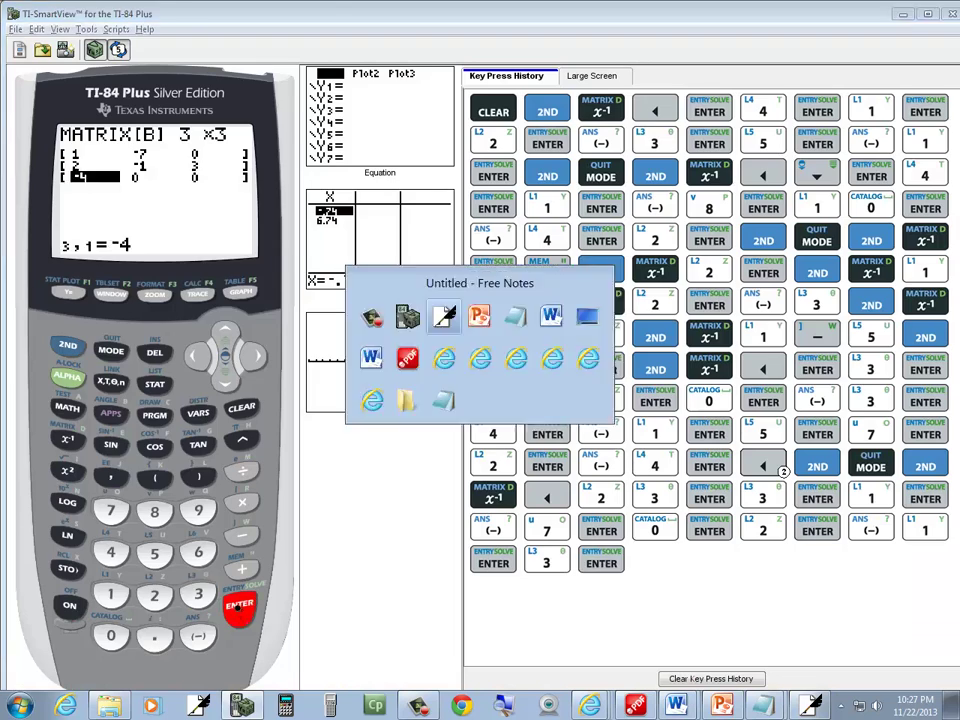
{"action": "key", "text": "alt+Tab"}
Step: Enter row 3 of [B] as 4, 9, −1 and compare it with the notes
{"action": "key", "text": "4"}
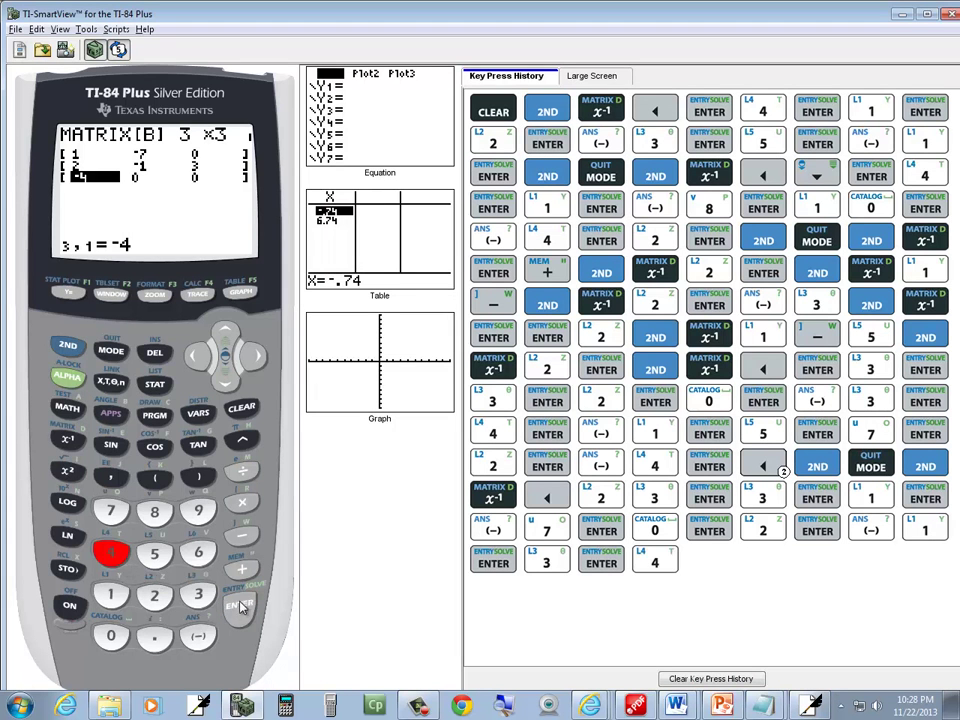
{"action": "key", "text": "Return"}
{"action": "key", "text": "9"}
{"action": "key", "text": "Return"}
{"action": "key", "text": "alt+Tab"}
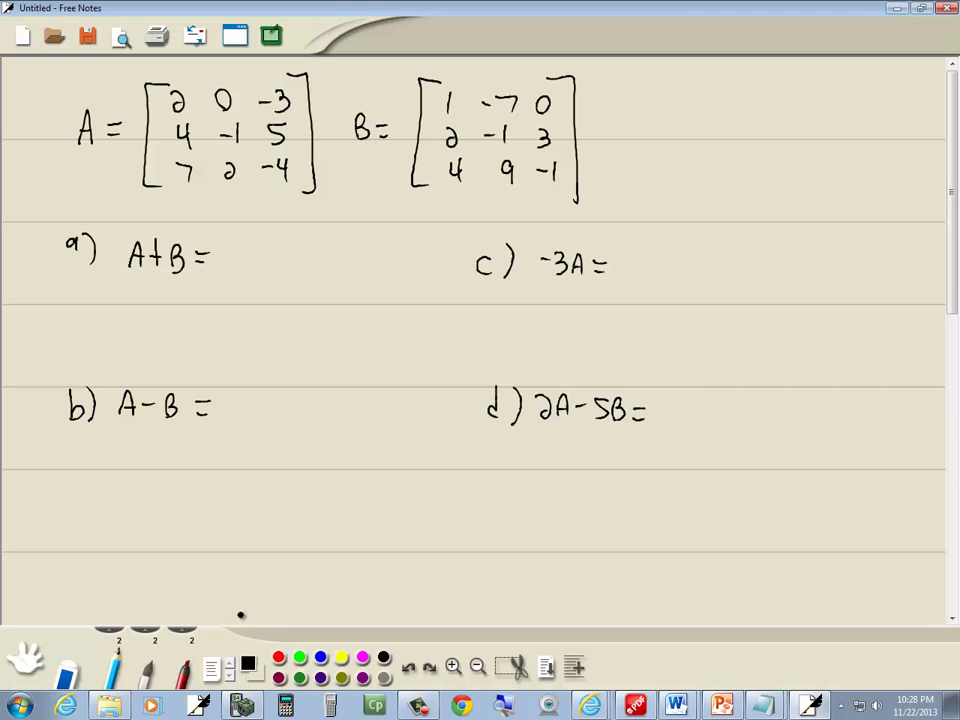
{"action": "key", "text": "alt+Tab"}
{"action": "type", "text": "-"}
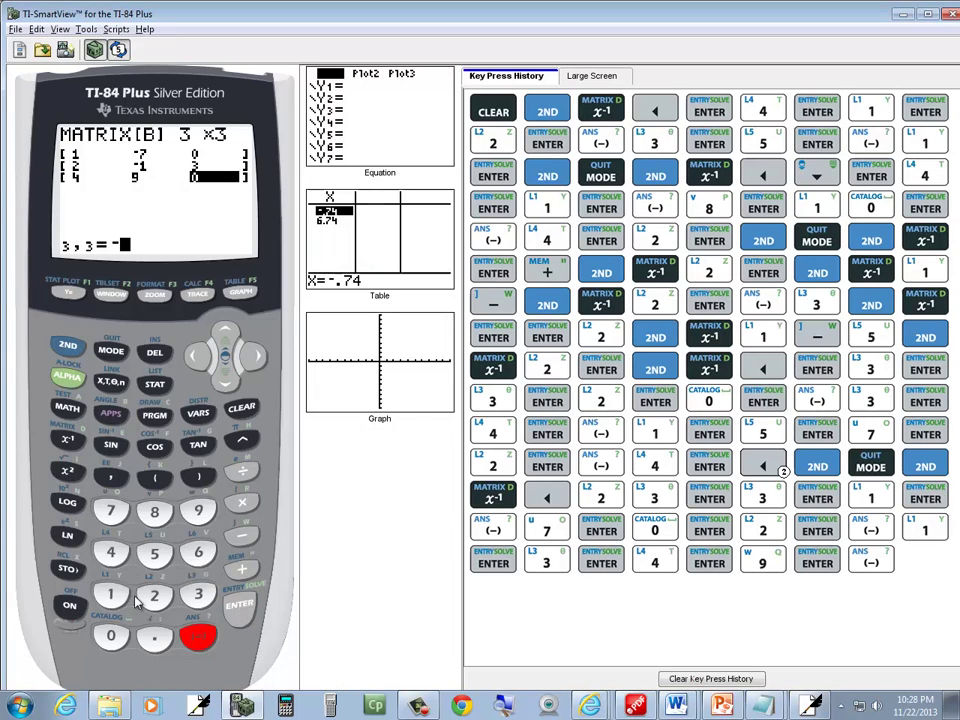
{"action": "type", "text": "1"}
{"action": "key", "text": "Return"}
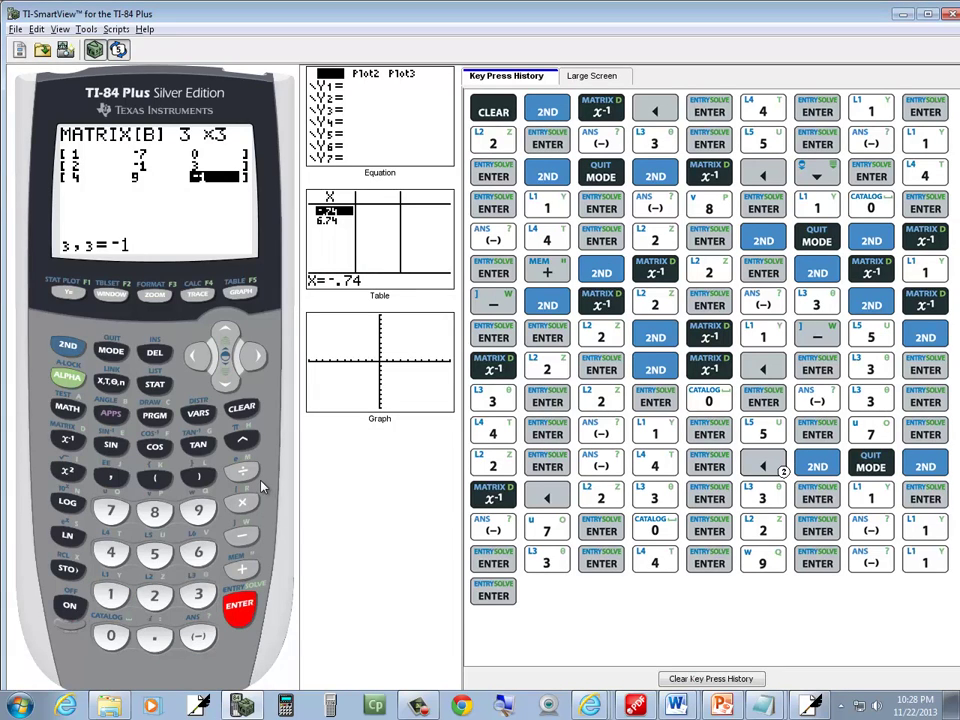
{"action": "key", "text": "alt+Tab"}
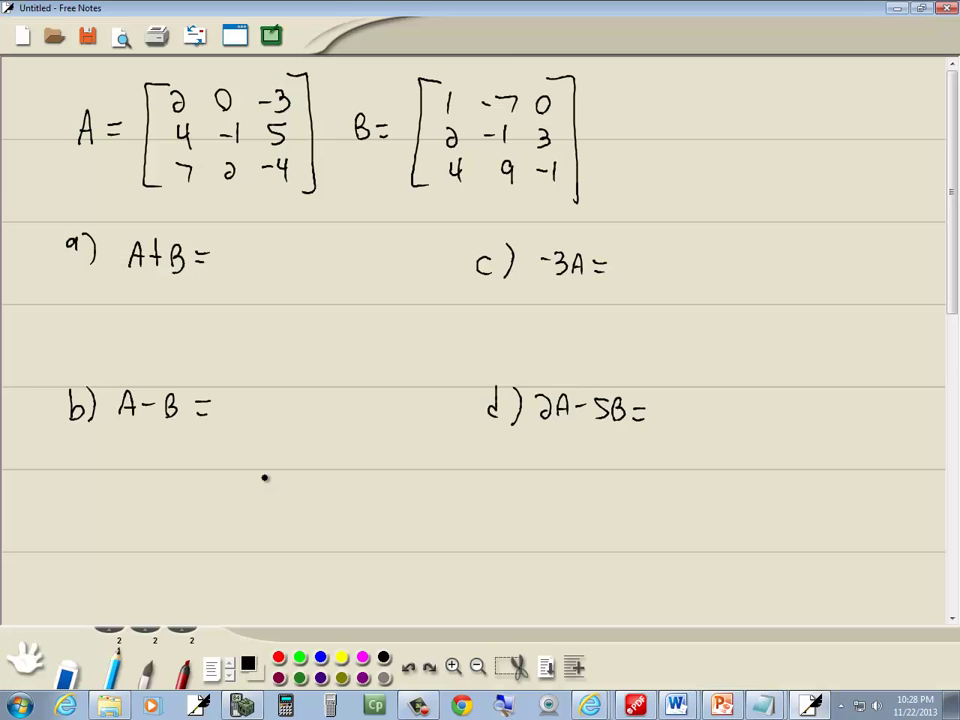
{"action": "key", "text": "alt+Tab"}
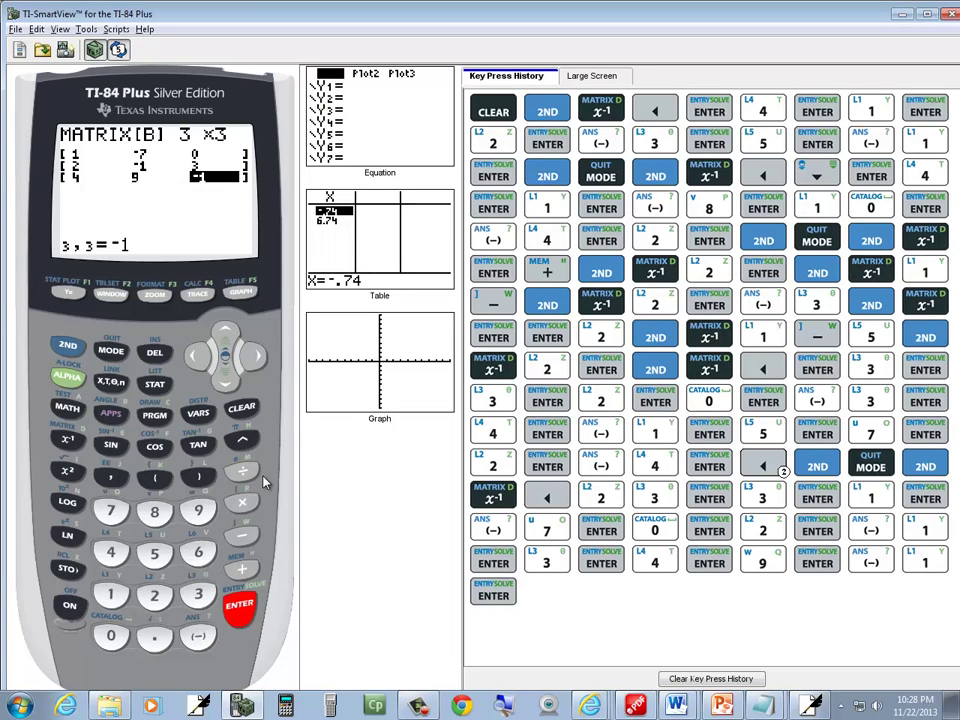
{"action": "key", "text": "alt+Tab"}
{"action": "key", "text": "alt+Tab"}
Step: Clear the home screen and evaluate [A]+[B], giving 3 −7 −3, 6 −2 8, 11 11 −5
{"action": "left_click", "coordinate": [110, 352]}
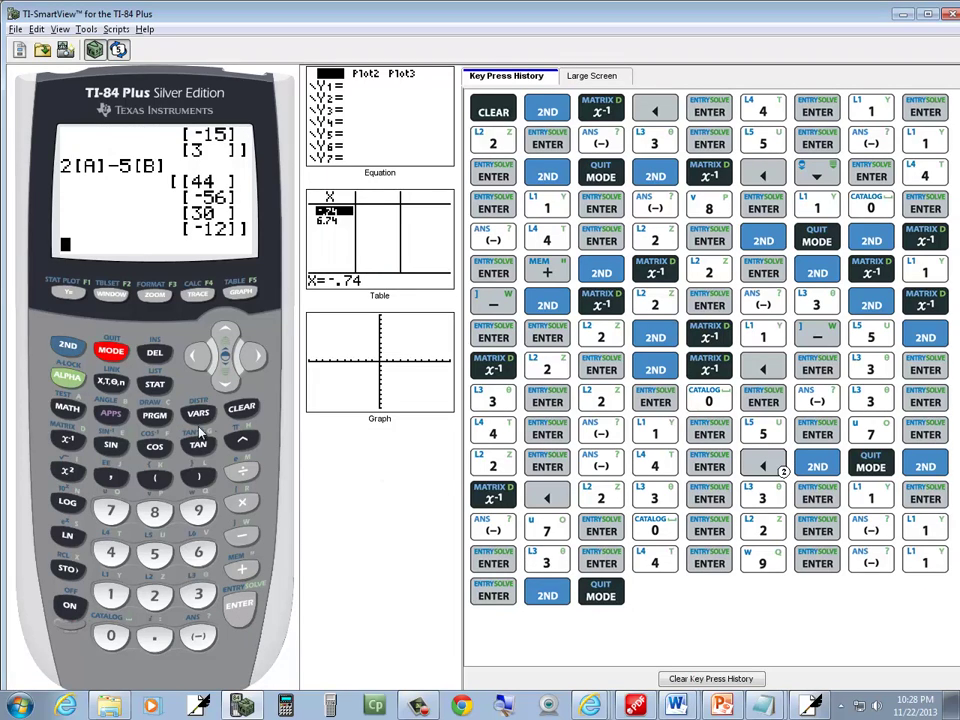
{"action": "left_click", "coordinate": [241, 409]}
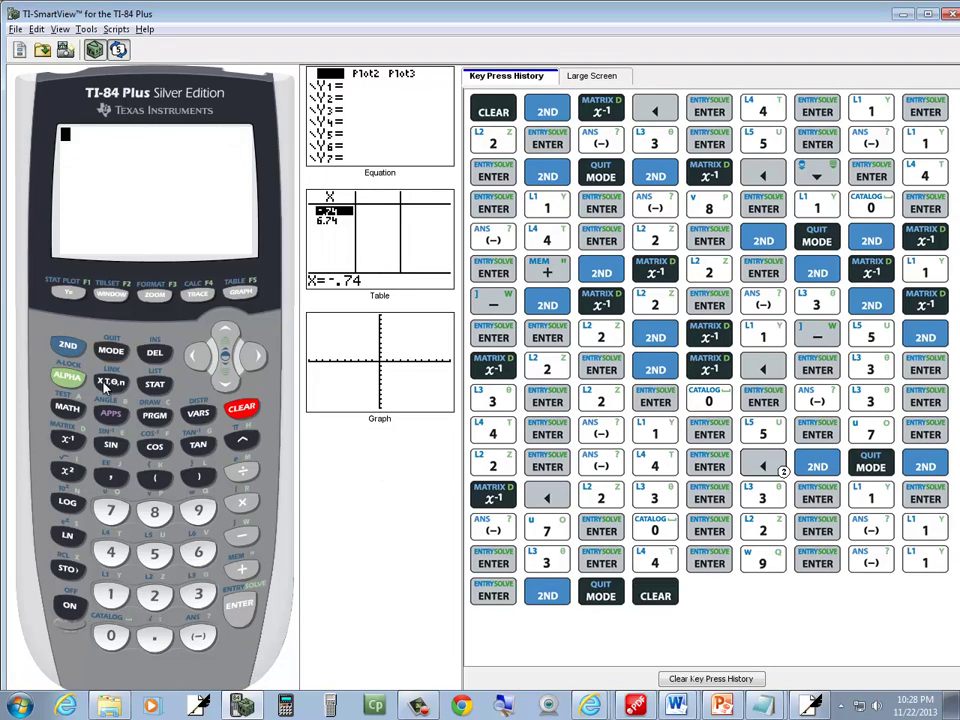
{"action": "left_click", "coordinate": [67, 345]}
{"action": "left_click", "coordinate": [67, 439]}
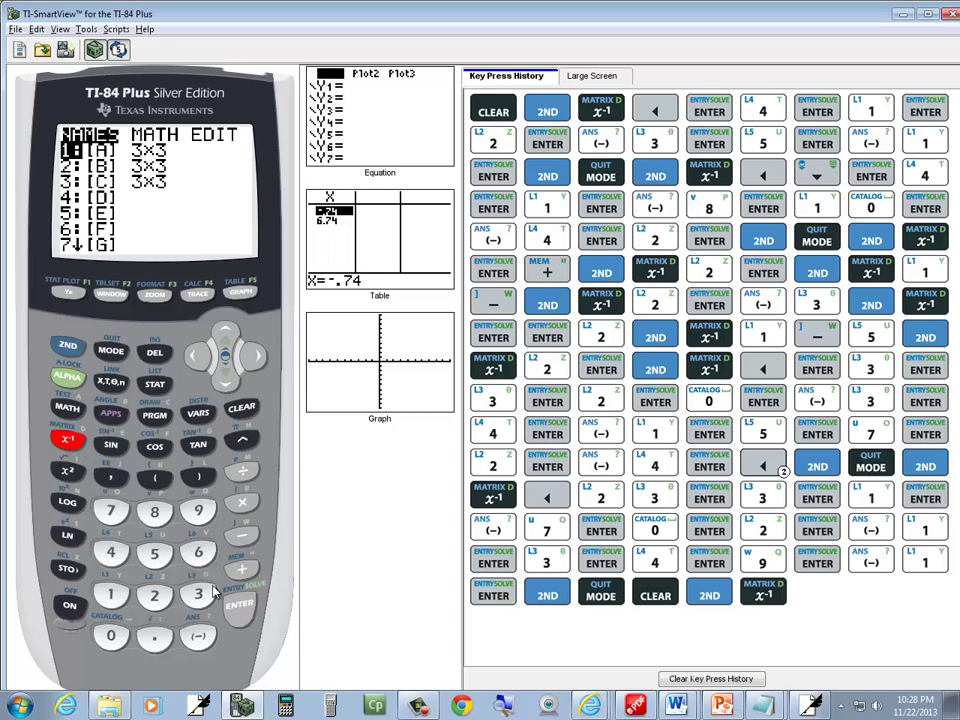
{"action": "left_click", "coordinate": [240, 606]}
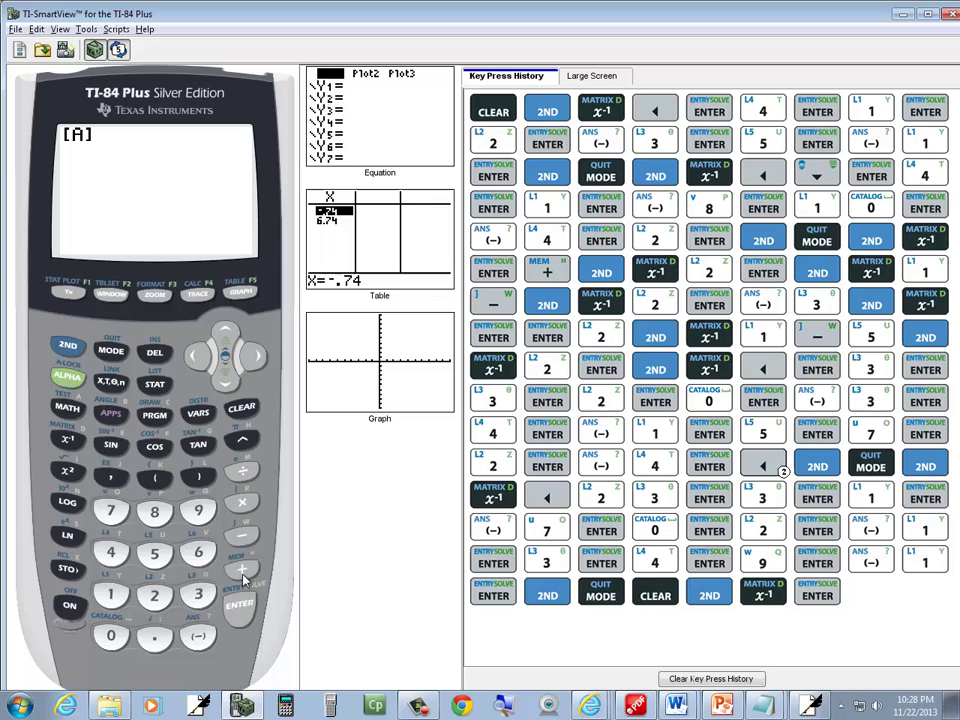
{"action": "left_click", "coordinate": [243, 578]}
{"action": "left_click", "coordinate": [67, 345]}
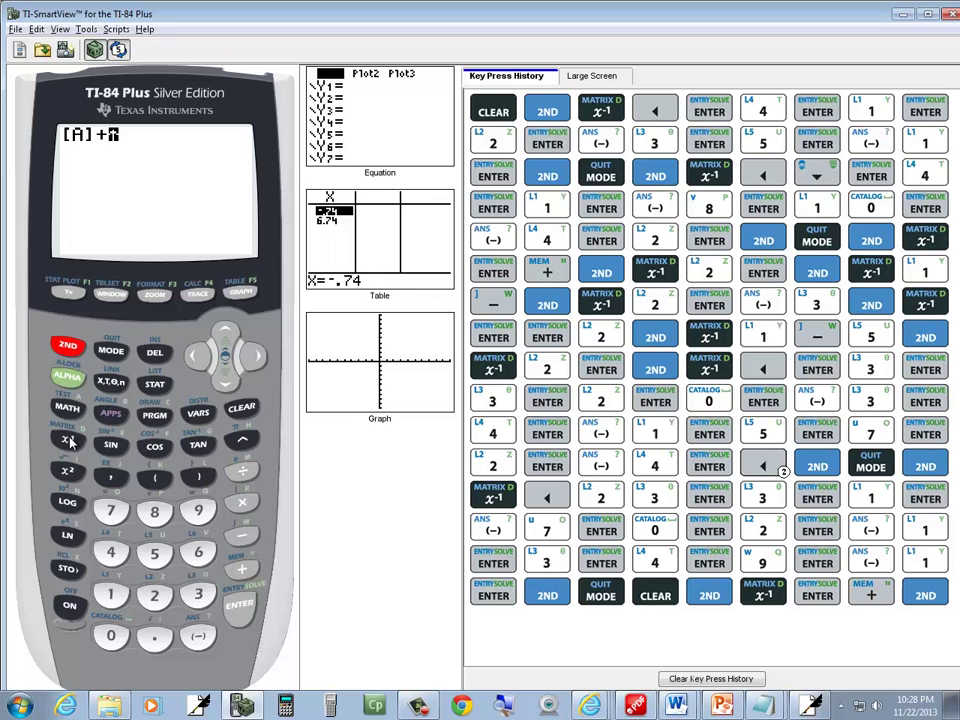
{"action": "left_click", "coordinate": [68, 440]}
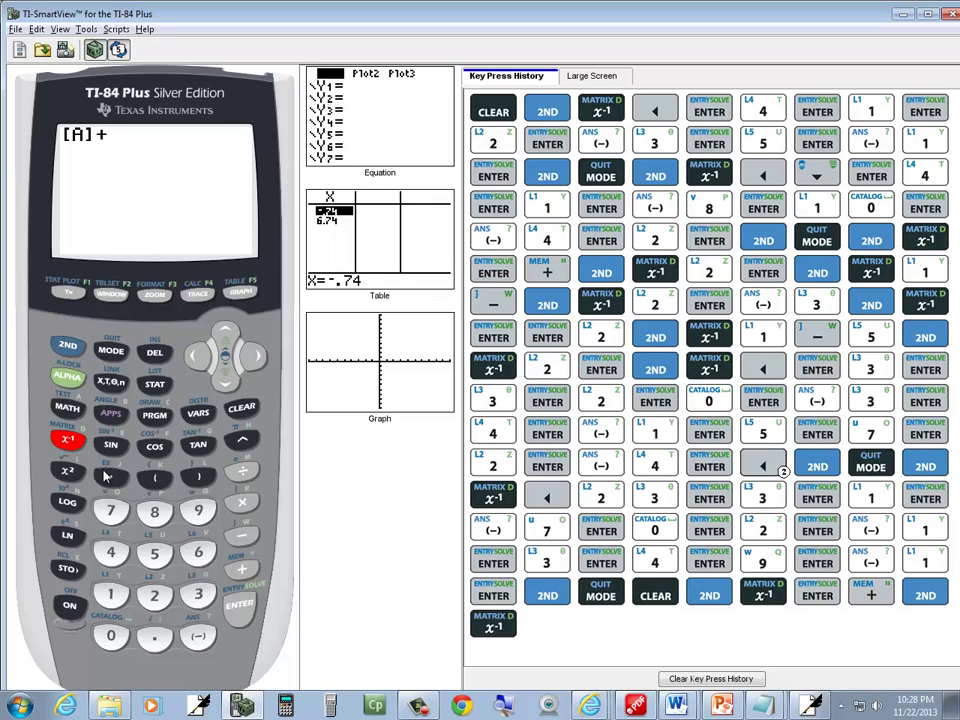
{"action": "left_click", "coordinate": [156, 597]}
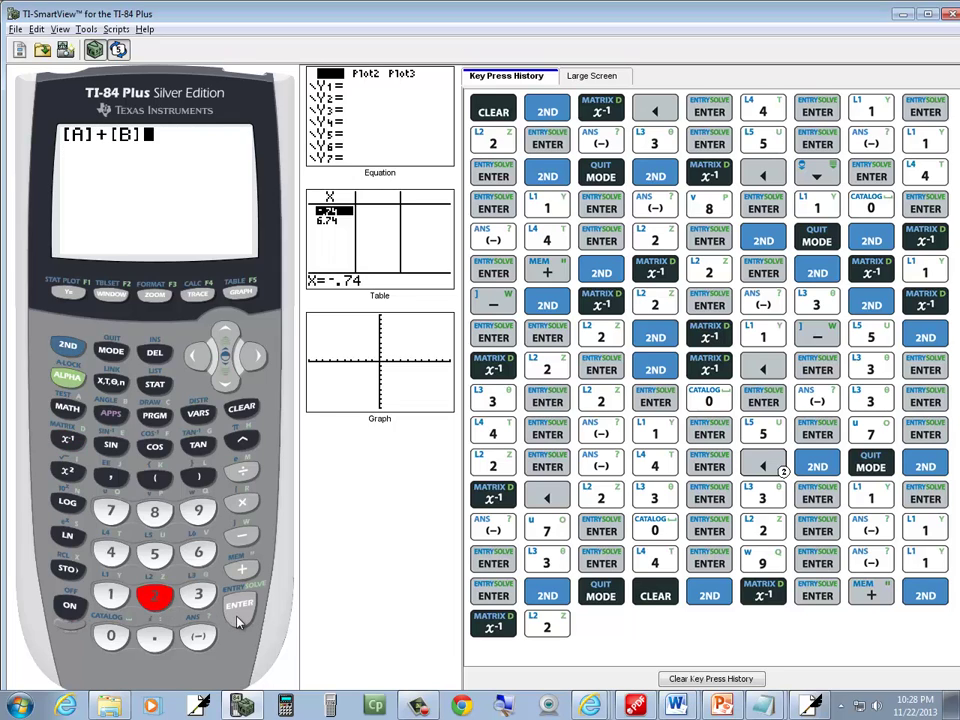
{"action": "left_click", "coordinate": [239, 621]}
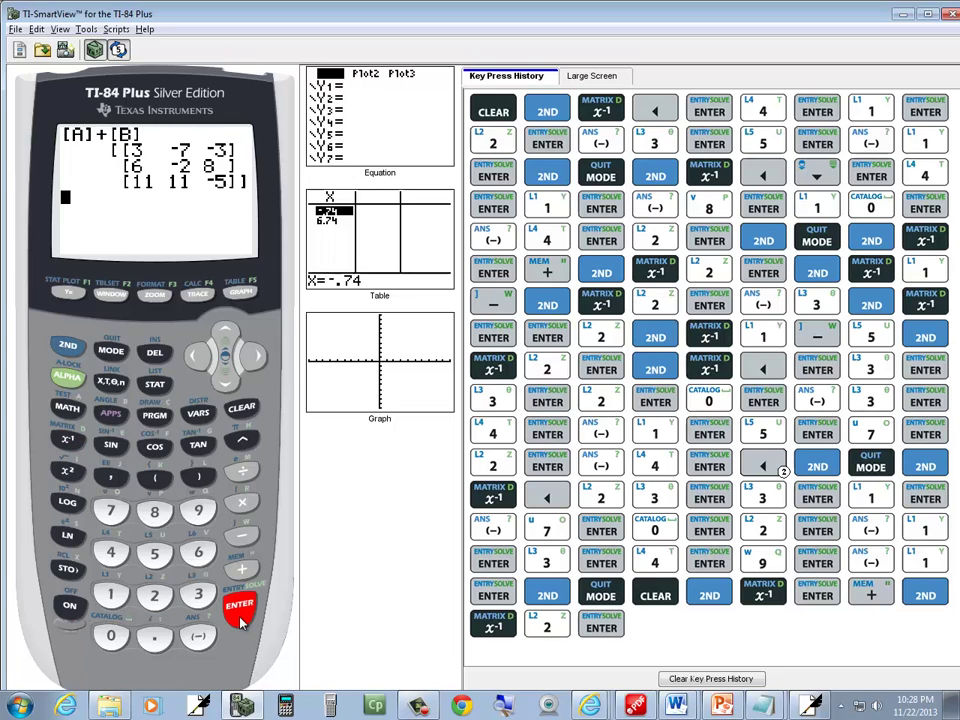
{"action": "key", "text": "alt+Tab"}
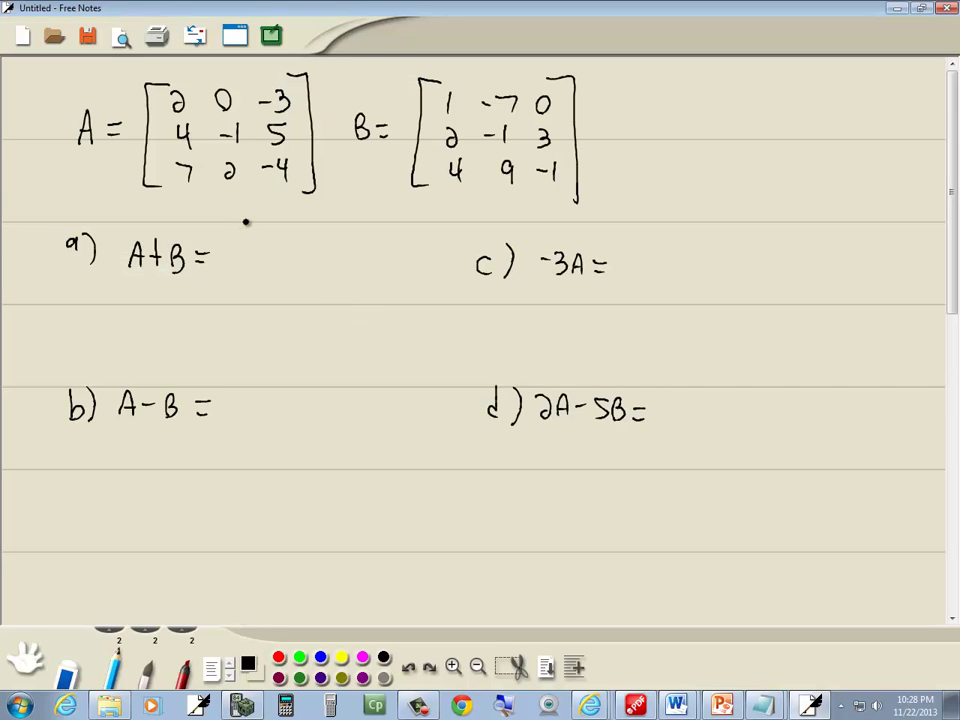
Step: Beside 'a) A+B =', draw the opening bracket and handwrite rows 3 −7 −3 and 6 −2 8
{"action": "left_click_drag", "start_coordinate": [236, 180], "coordinate": [244, 306]}
{"action": "key", "text": "alt+Tab"}
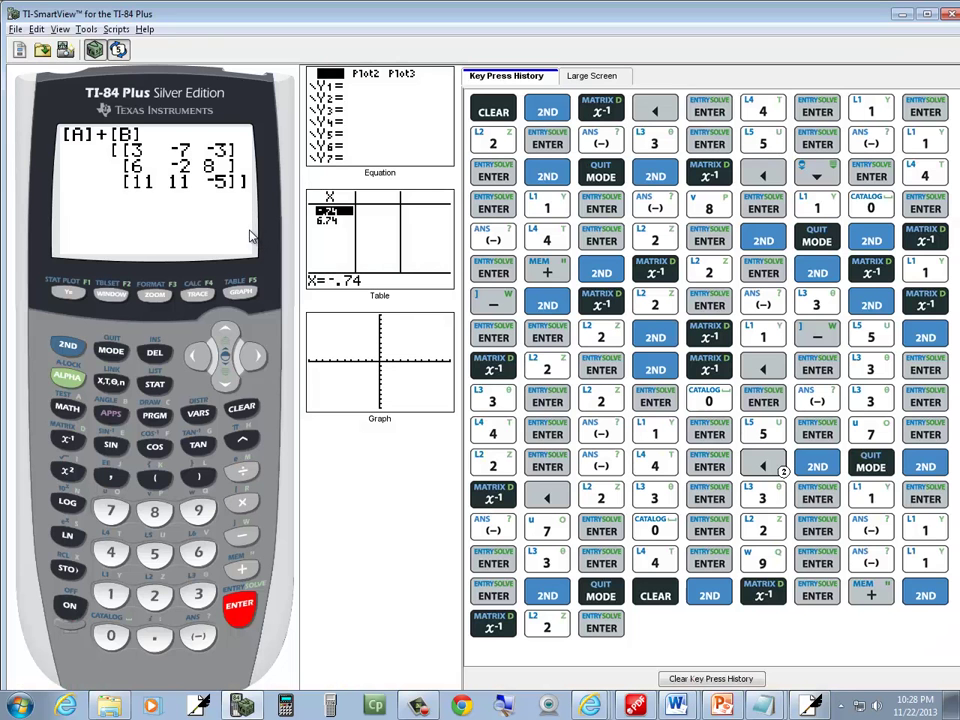
{"action": "key", "text": "alt+Tab"}
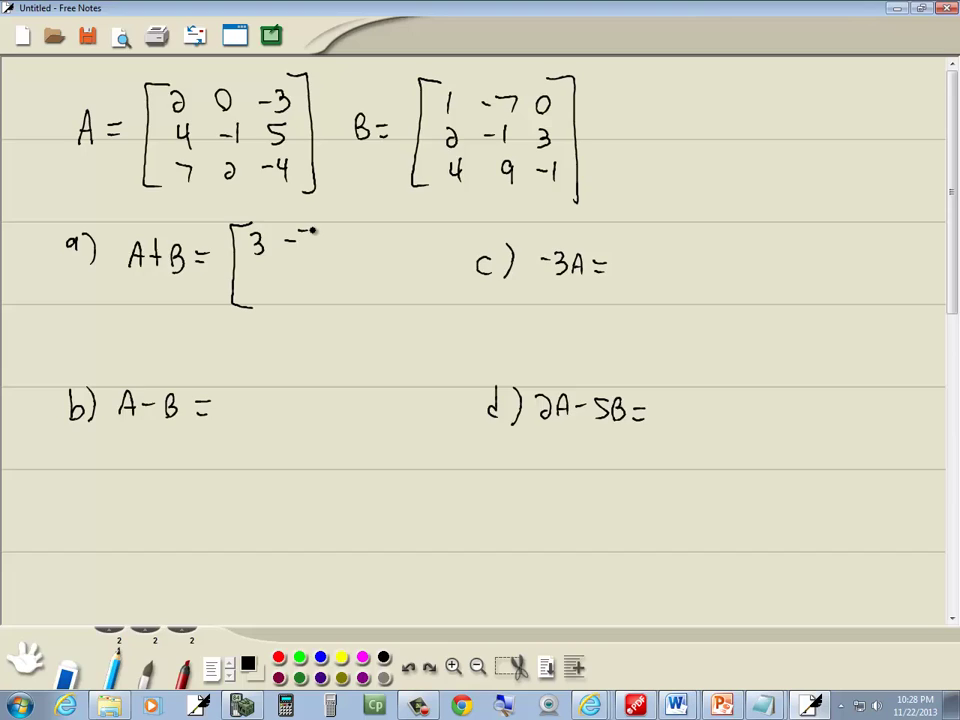
{"action": "left_click_drag", "start_coordinate": [313, 231], "coordinate": [306, 251]}
{"action": "key", "text": "alt+Tab"}
{"action": "key", "text": "alt+Tab"}
{"action": "key", "text": "alt+Tab"}
{"action": "key", "text": "alt+Tab"}
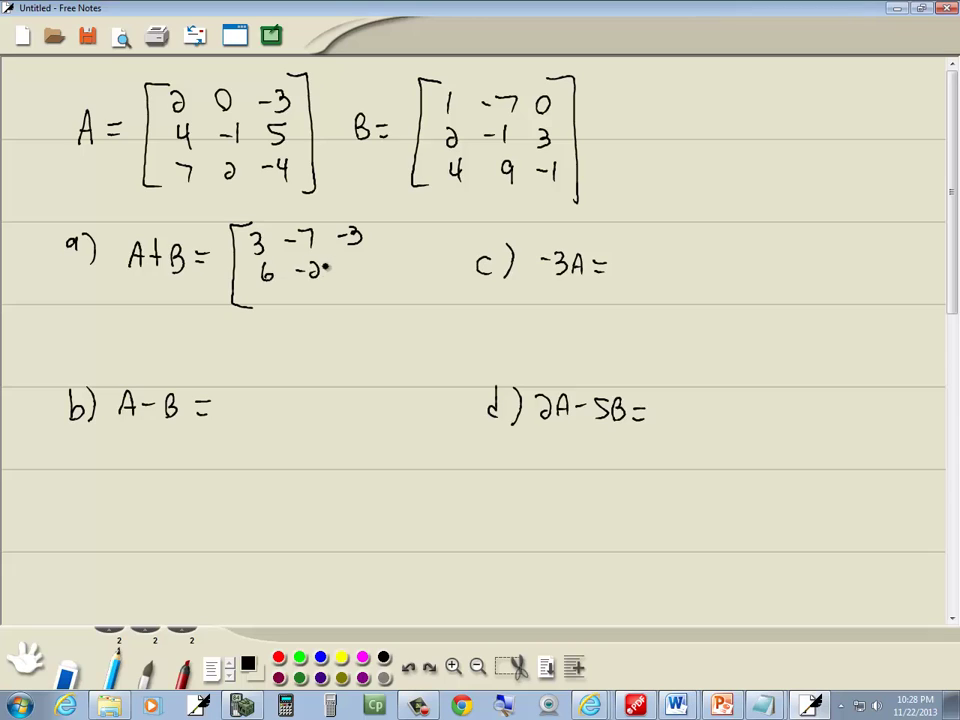
{"action": "key", "text": "alt+Tab"}
Step: Handwrite the bottom row 11 11 −5 and close the A+B matrix with a right bracket
{"action": "key", "text": "alt+Tab"}
{"action": "mouse_move", "coordinate": [553, 376]}
{"action": "left_mouse_down"}
{"action": "mouse_move", "coordinate": [551, 388]}
{"action": "mouse_move", "coordinate": [555, 378]}
{"action": "left_mouse_up"}
{"action": "key", "text": "alt+Tab"}
{"action": "key", "text": "alt+Tab"}
{"action": "left_click_drag", "start_coordinate": [313, 293], "coordinate": [312, 308]}
{"action": "key", "text": "alt+Tab"}
{"action": "key", "text": "alt+Tab"}
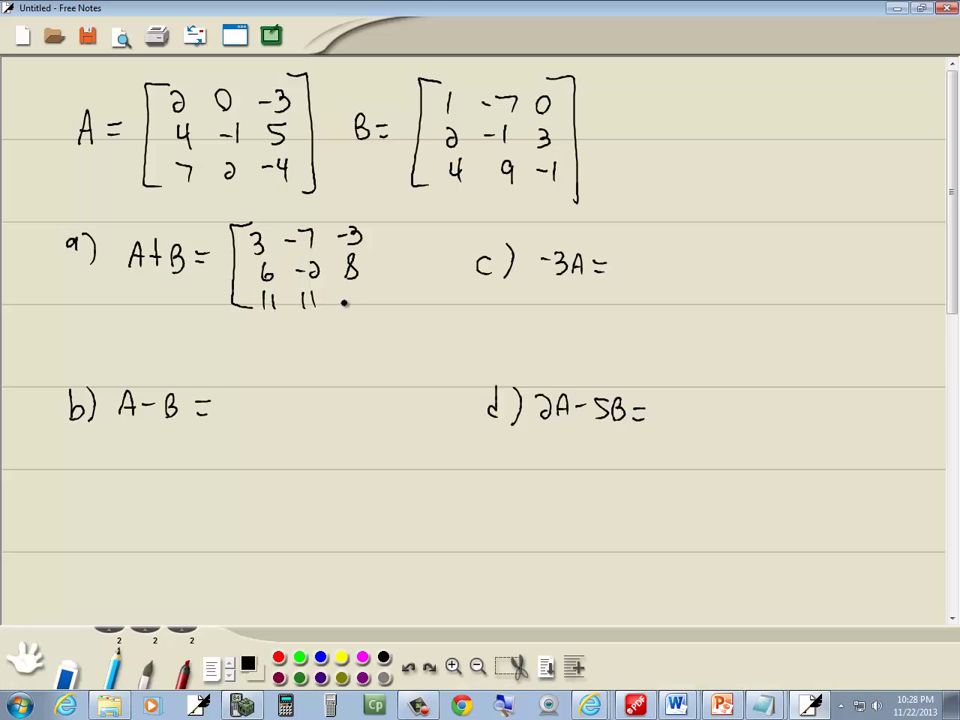
{"action": "mouse_move", "coordinate": [376, 215]}
{"action": "left_mouse_down"}
{"action": "mouse_move", "coordinate": [392, 302]}
{"action": "mouse_move", "coordinate": [382, 315]}
{"action": "left_mouse_up"}
{"action": "key", "text": "alt+Tab"}
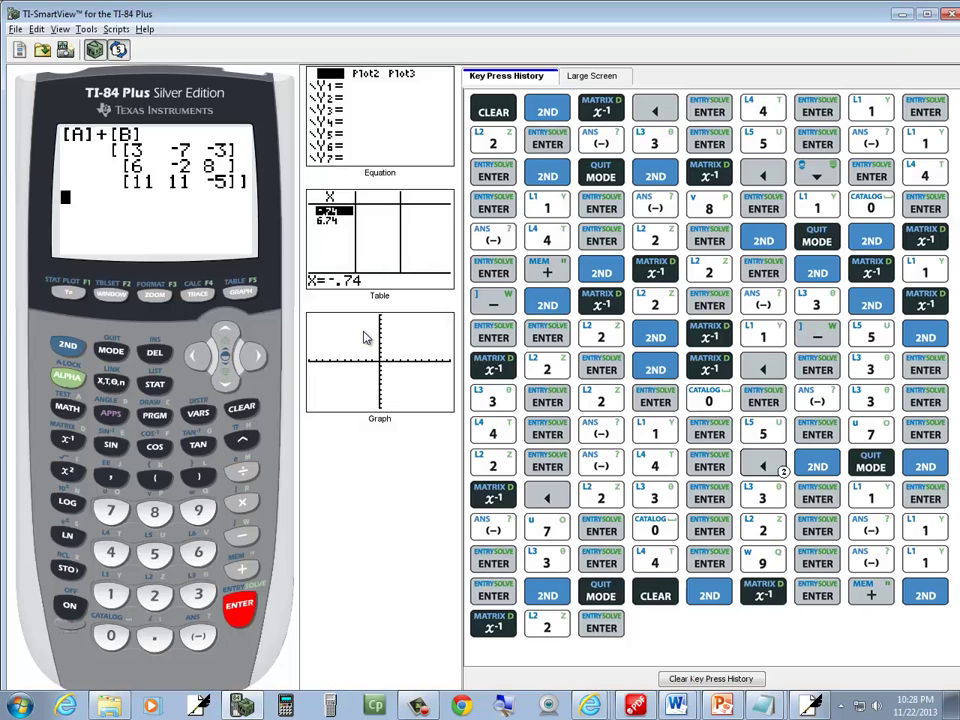
{"action": "key", "text": "alt+Tab"}
{"action": "key", "text": "alt+Tab"}
Step: Enter [A]−[B] on the calculator and evaluate it to [1 7 −3; 2 0 2; 3 −7 −3]
{"action": "left_click", "coordinate": [67, 345]}
{"action": "left_click", "coordinate": [72, 444]}
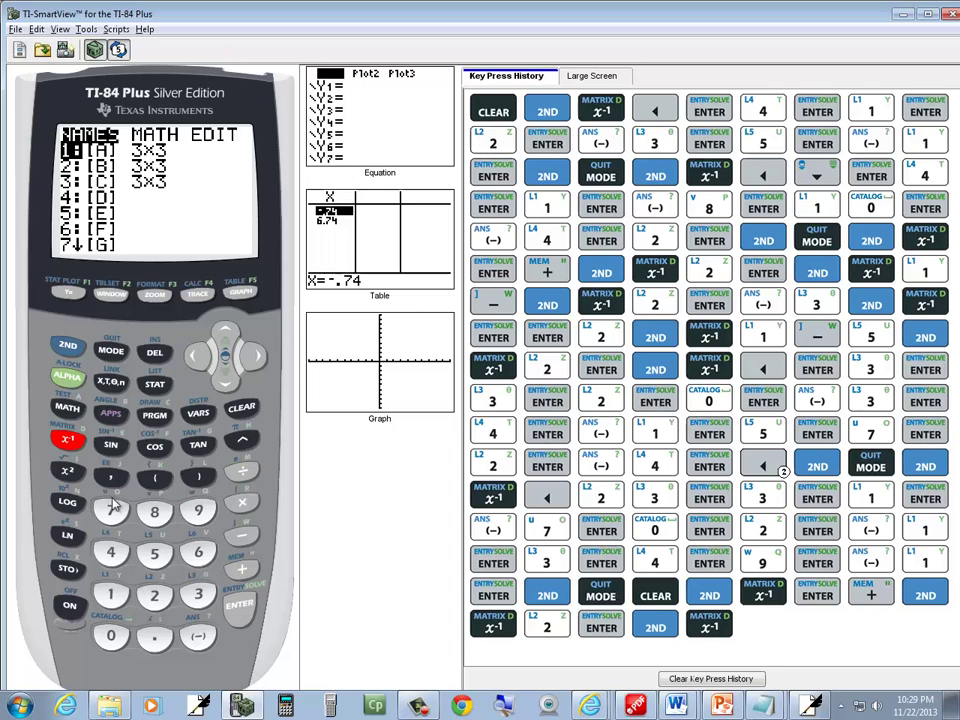
{"action": "key", "text": "1"}
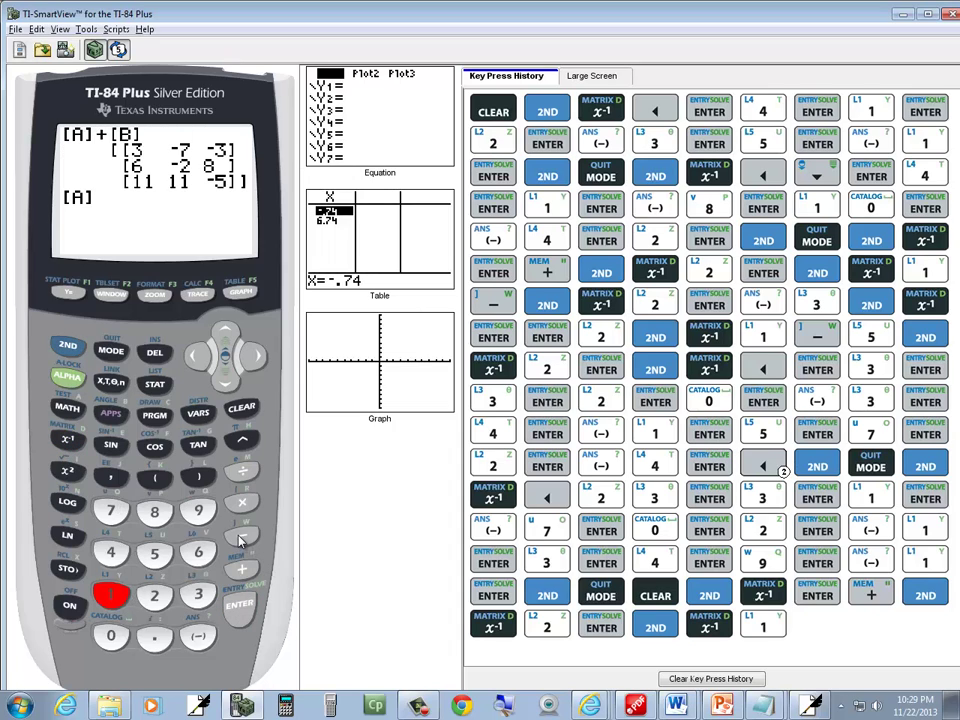
{"action": "left_click", "coordinate": [241, 537]}
{"action": "left_click", "coordinate": [67, 345]}
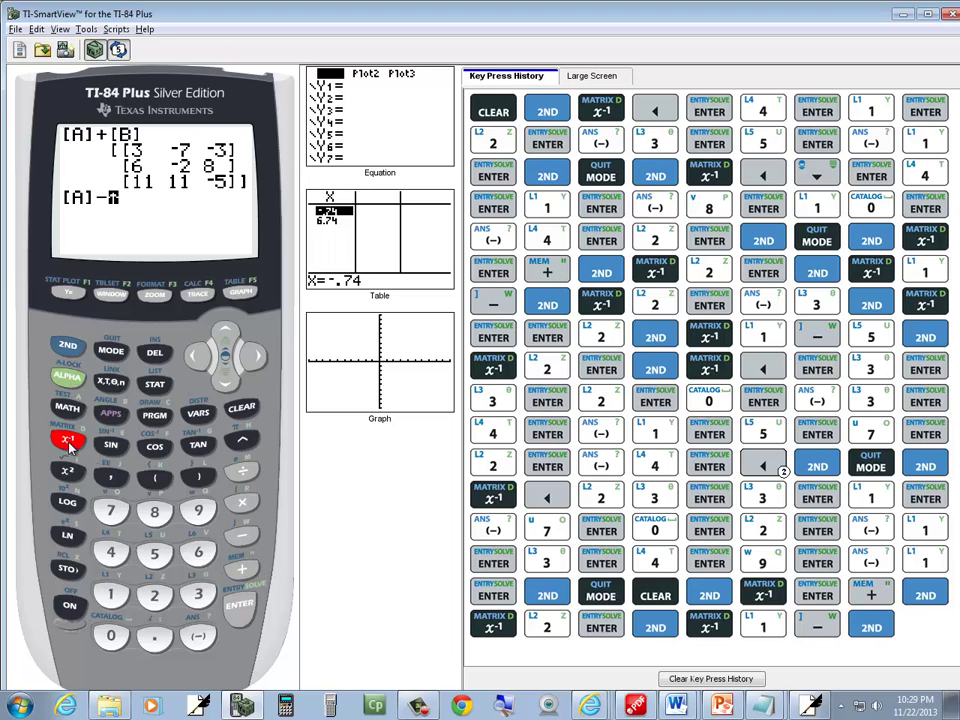
{"action": "left_click", "coordinate": [68, 446]}
{"action": "left_click", "coordinate": [154, 596]}
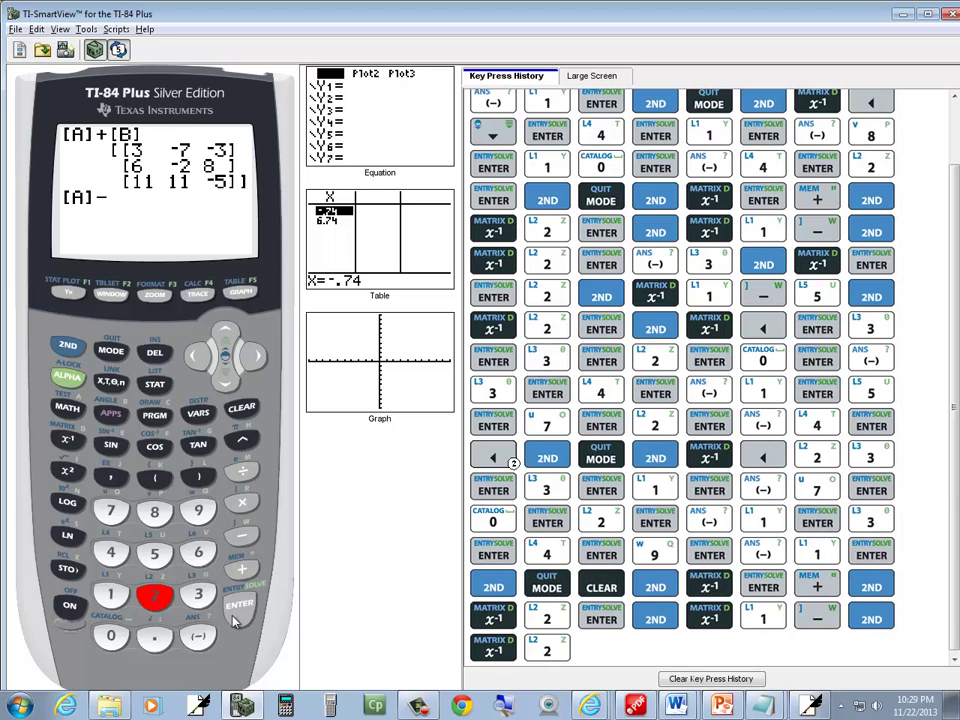
{"action": "left_click", "coordinate": [240, 608]}
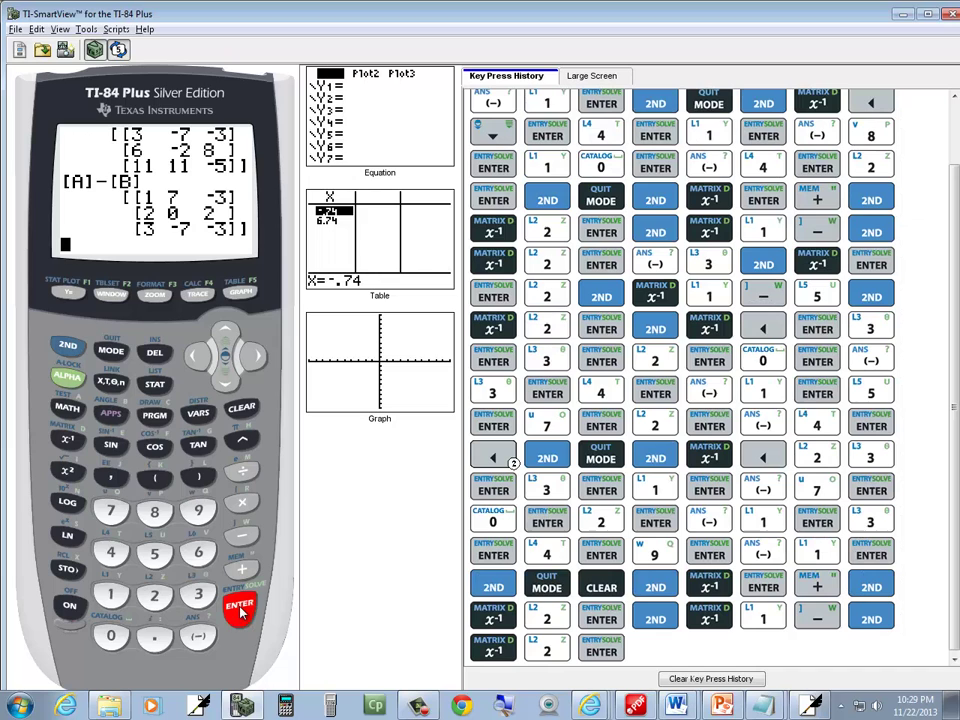
Step: Beside 'b) A−B =', draw the opening bracket and handwrite rows 1 7 −3 and 2 0 2
{"action": "key", "text": "alt+Tab"}
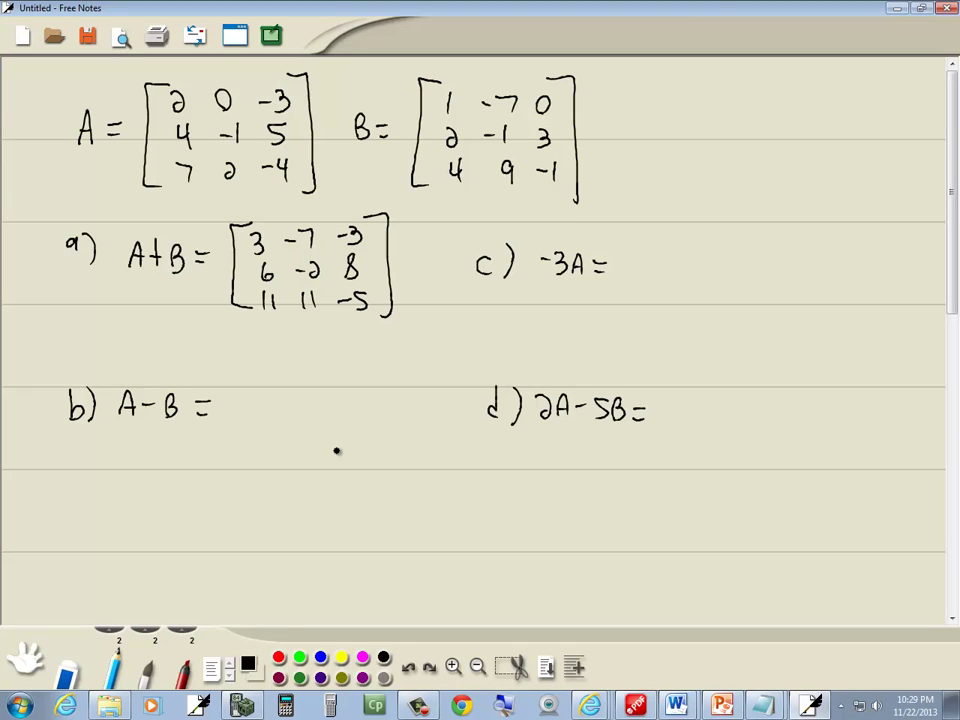
{"action": "mouse_move", "coordinate": [262, 384]}
{"action": "left_mouse_down"}
{"action": "mouse_move", "coordinate": [237, 421]}
{"action": "mouse_move", "coordinate": [248, 495]}
{"action": "left_mouse_up"}
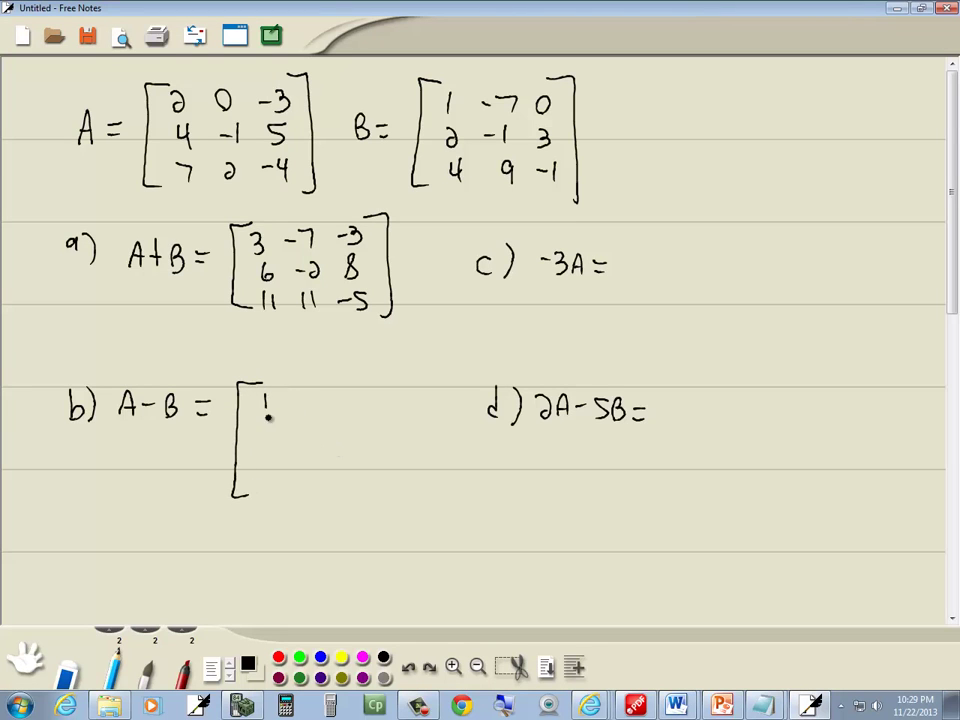
{"action": "key", "text": "alt+Tab"}
{"action": "key", "text": "alt+Tab"}
{"action": "mouse_move", "coordinate": [303, 399]}
{"action": "left_mouse_down"}
{"action": "mouse_move", "coordinate": [316, 419]}
{"action": "mouse_move", "coordinate": [372, 410]}
{"action": "mouse_move", "coordinate": [362, 418]}
{"action": "left_mouse_up"}
{"action": "key", "text": "alt+Tab"}
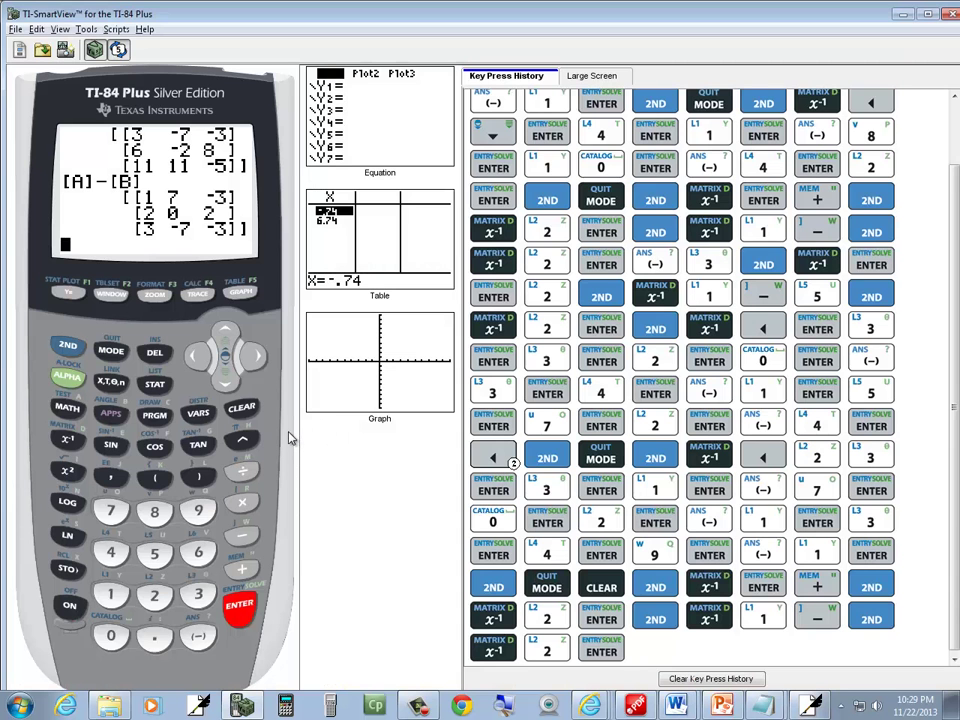
Step: Handwrite the last row 3 −7 −3 and close the A−B matrix with a right bracket
{"action": "key", "text": "alt+Tab"}
{"action": "mouse_move", "coordinate": [263, 433]}
{"action": "left_mouse_down"}
{"action": "mouse_move", "coordinate": [277, 451]}
{"action": "mouse_move", "coordinate": [309, 437]}
{"action": "mouse_move", "coordinate": [360, 451]}
{"action": "left_mouse_up"}
{"action": "key", "text": "alt+Tab"}
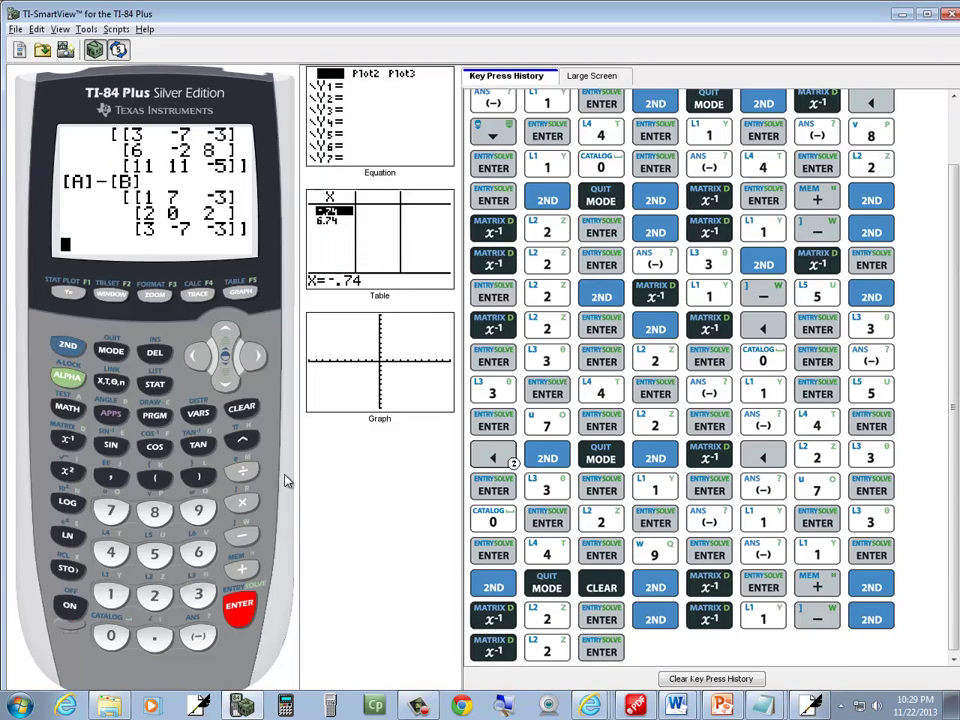
{"action": "key", "text": "alt+Tab"}
{"action": "left_click_drag", "start_coordinate": [304, 480], "coordinate": [338, 479]}
{"action": "key", "text": "alt+Tab"}
{"action": "key", "text": "alt+Tab"}
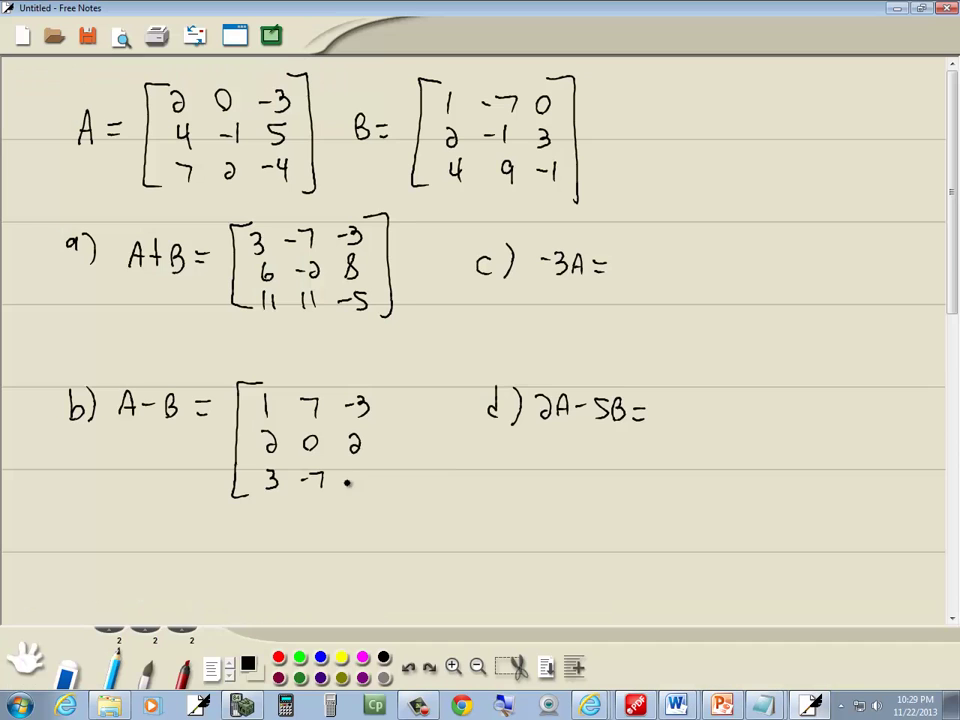
{"action": "mouse_move", "coordinate": [370, 384]}
{"action": "left_mouse_down"}
{"action": "mouse_move", "coordinate": [393, 425]}
{"action": "mouse_move", "coordinate": [388, 505]}
{"action": "left_mouse_up"}
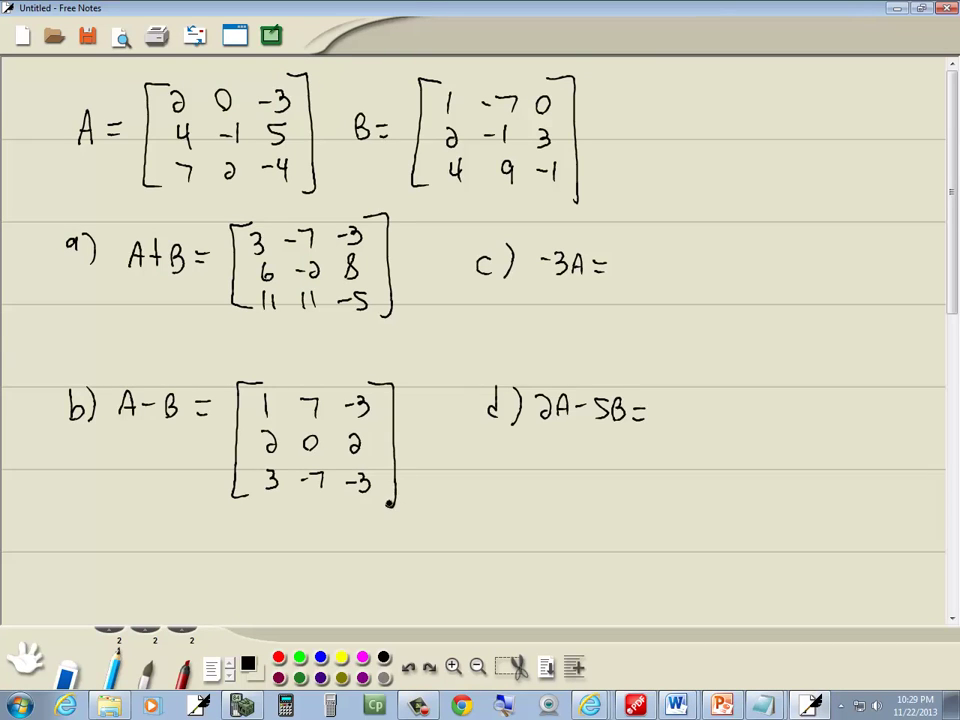
{"action": "key", "text": "alt+Tab"}
{"action": "key", "text": "alt+Tab"}
{"action": "key", "text": "alt+Tab"}
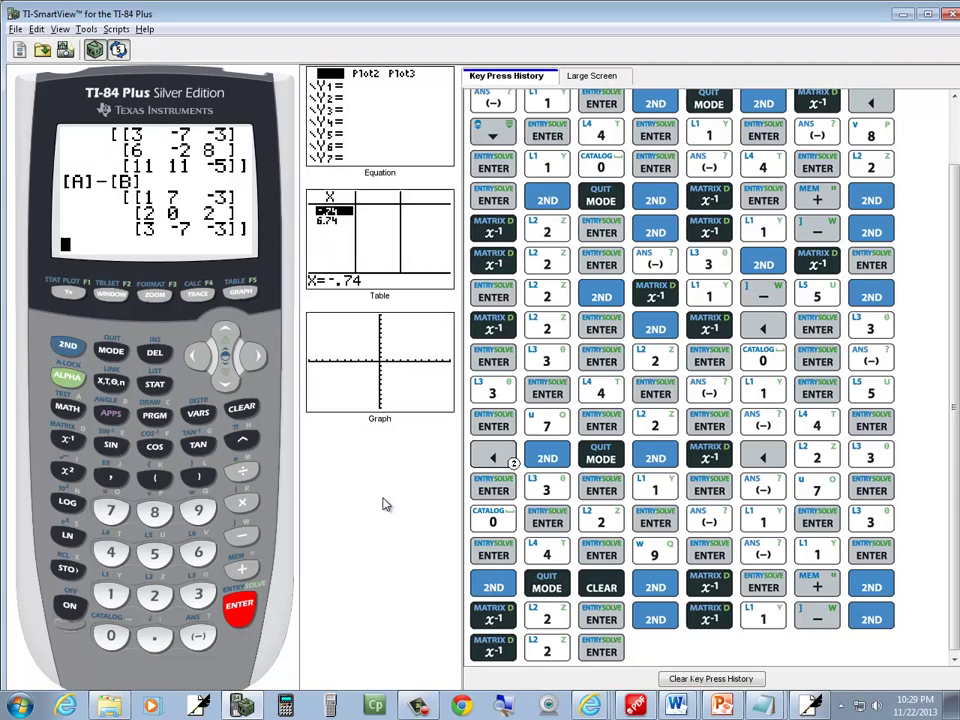
{"action": "key", "text": "alt+Tab"}
{"action": "key", "text": "alt+Tab"}
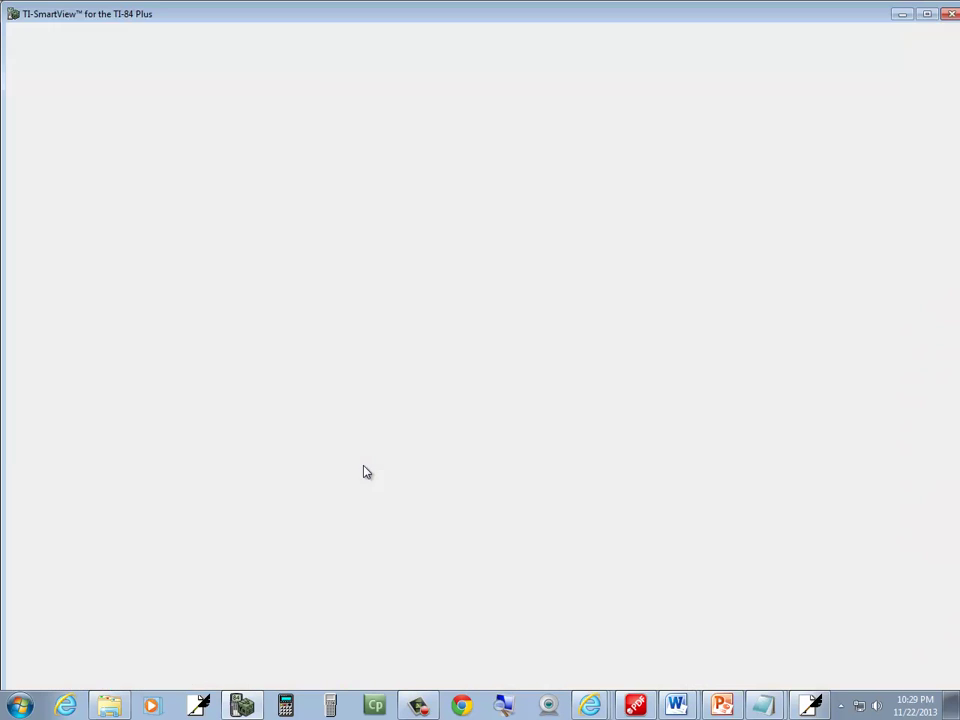
Step: Enter −3[A] and evaluate it to [−6 0 9; −12 3 −15; −21 −6 12]
{"action": "left_click", "coordinate": [200, 638]}
{"action": "left_click", "coordinate": [198, 595]}
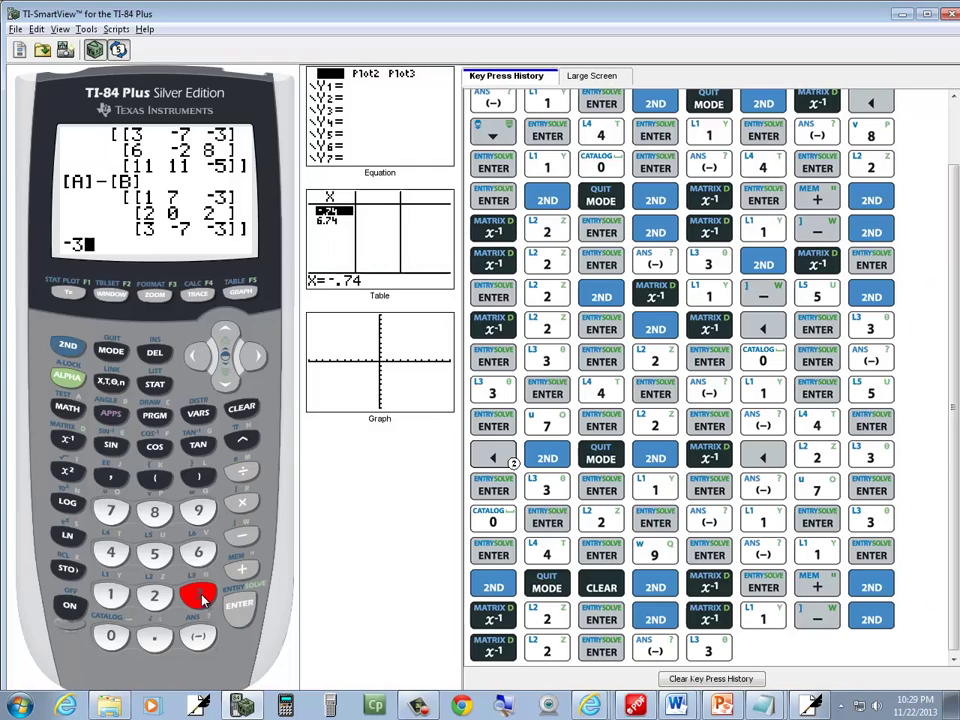
{"action": "left_click", "coordinate": [70, 348]}
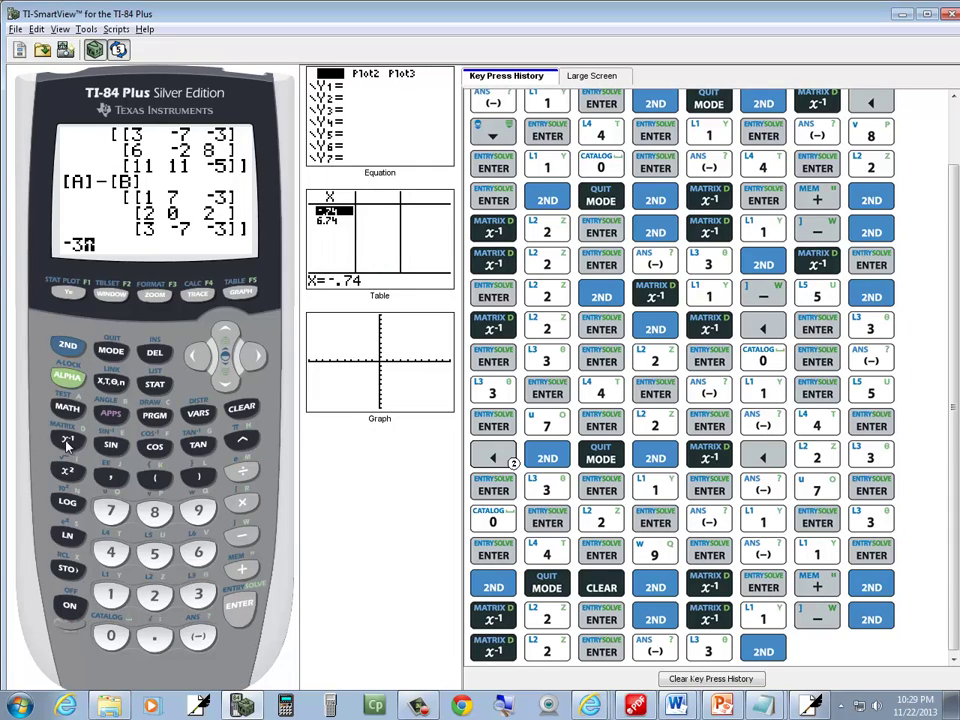
{"action": "left_click", "coordinate": [68, 439]}
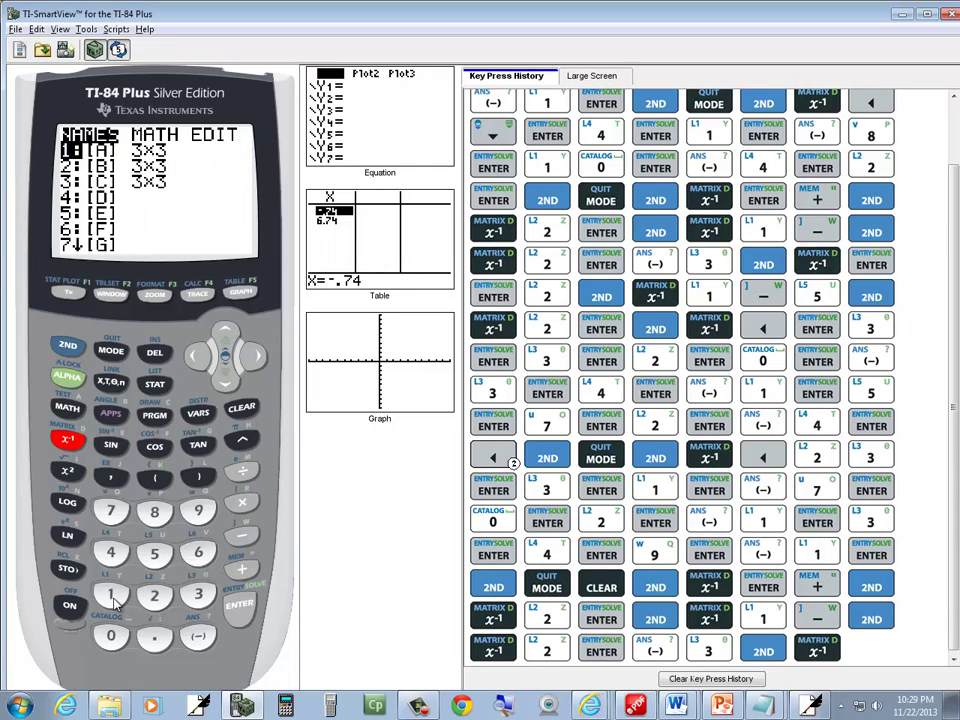
{"action": "left_click", "coordinate": [112, 597]}
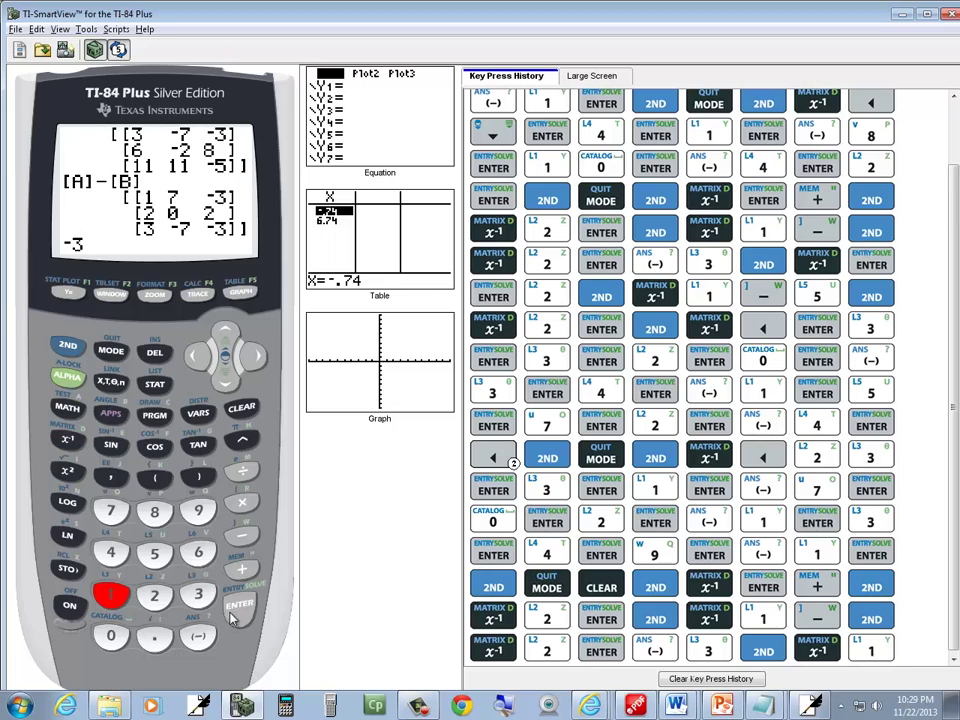
{"action": "left_click", "coordinate": [236, 604]}
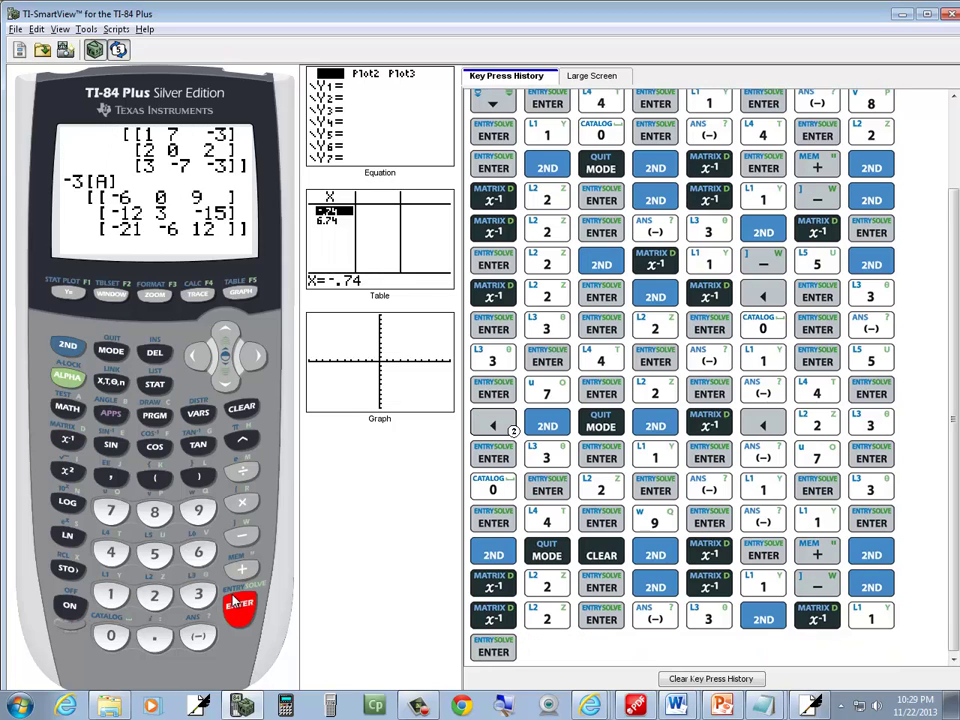
{"action": "key", "text": "alt+Tab"}
Step: After c), draw the opening bracket and handwrite rows −6 0 9 and −12 3 −15
{"action": "mouse_move", "coordinate": [678, 222]}
{"action": "left_mouse_down"}
{"action": "mouse_move", "coordinate": [656, 266]}
{"action": "mouse_move", "coordinate": [665, 313]}
{"action": "left_mouse_up"}
{"action": "key", "text": "alt+Tab"}
{"action": "key", "text": "alt+Tab"}
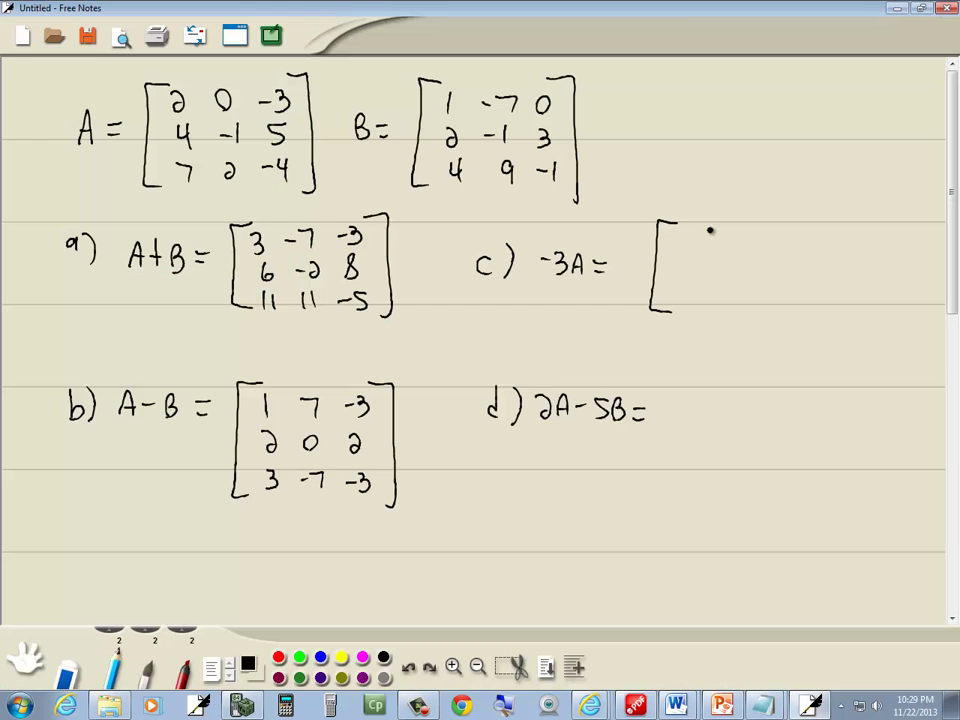
{"action": "mouse_move", "coordinate": [700, 232]}
{"action": "left_mouse_down"}
{"action": "mouse_move", "coordinate": [698, 247]}
{"action": "mouse_move", "coordinate": [740, 233]}
{"action": "mouse_move", "coordinate": [780, 237]}
{"action": "mouse_move", "coordinate": [785, 251]}
{"action": "left_mouse_up"}
{"action": "key", "text": "alt+Tab"}
{"action": "key", "text": "alt+Tab"}
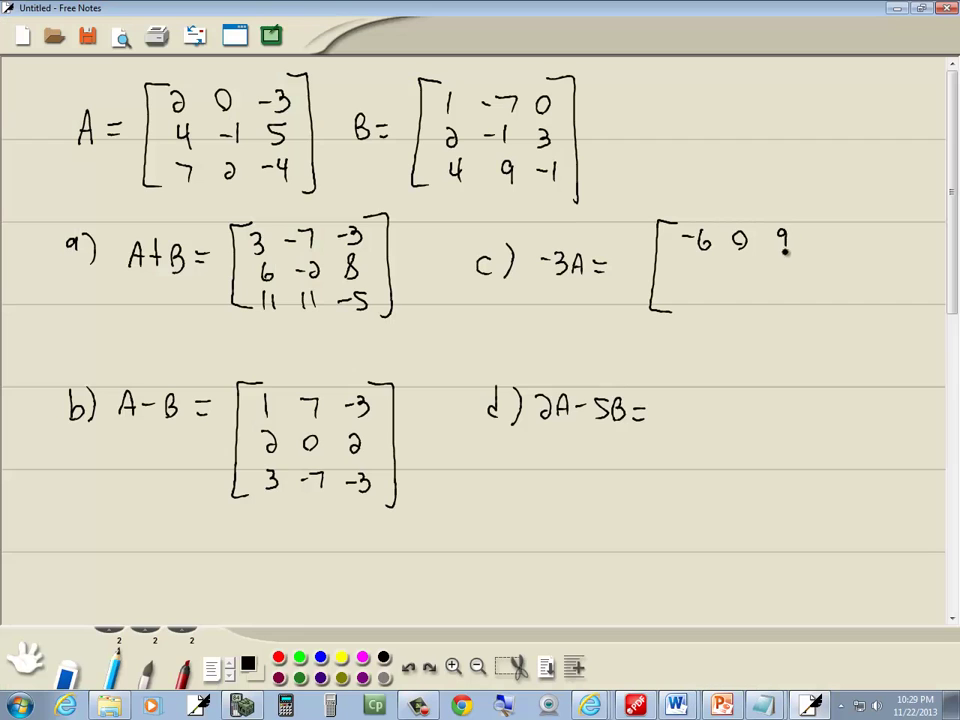
{"action": "left_click_drag", "start_coordinate": [702, 266], "coordinate": [715, 279]}
{"action": "key", "text": "alt+Tab"}
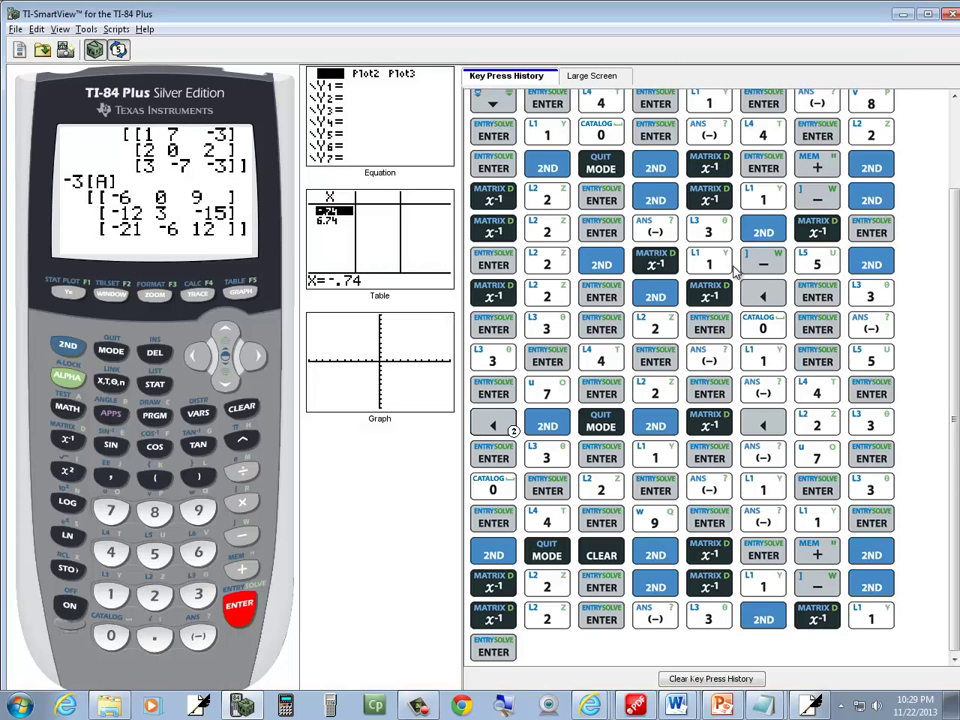
Step: Handwrite the third row −21 −6 12 and close the −3A matrix with a right bracket
{"action": "key", "text": "alt+Tab"}
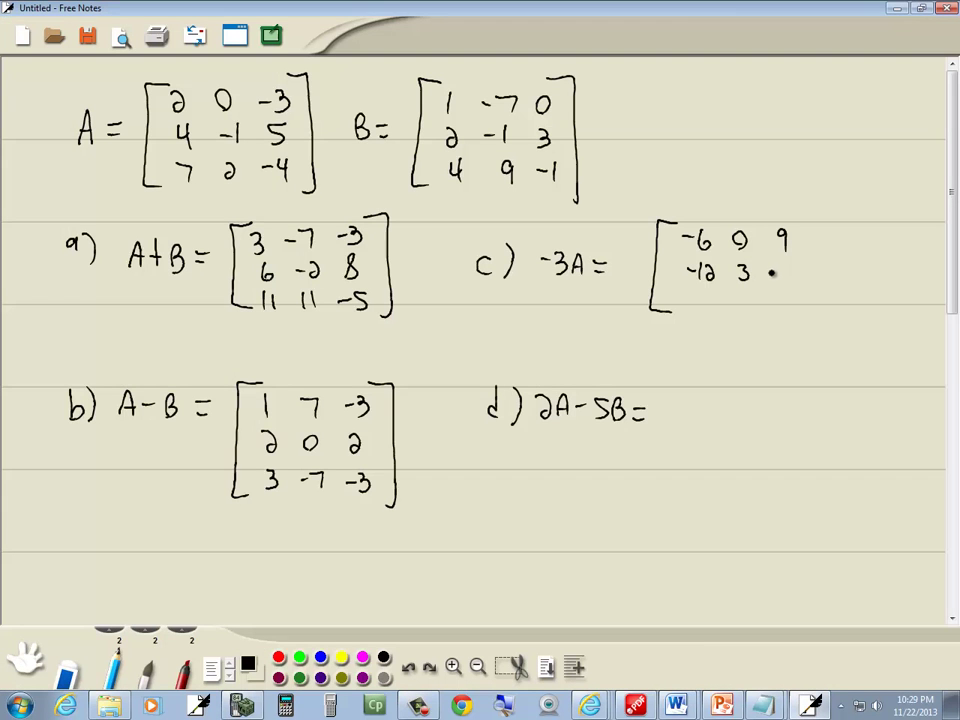
{"action": "left_click_drag", "start_coordinate": [771, 272], "coordinate": [779, 271]}
{"action": "left_click_drag", "start_coordinate": [785, 265], "coordinate": [784, 278]}
{"action": "key", "text": "alt+Tab"}
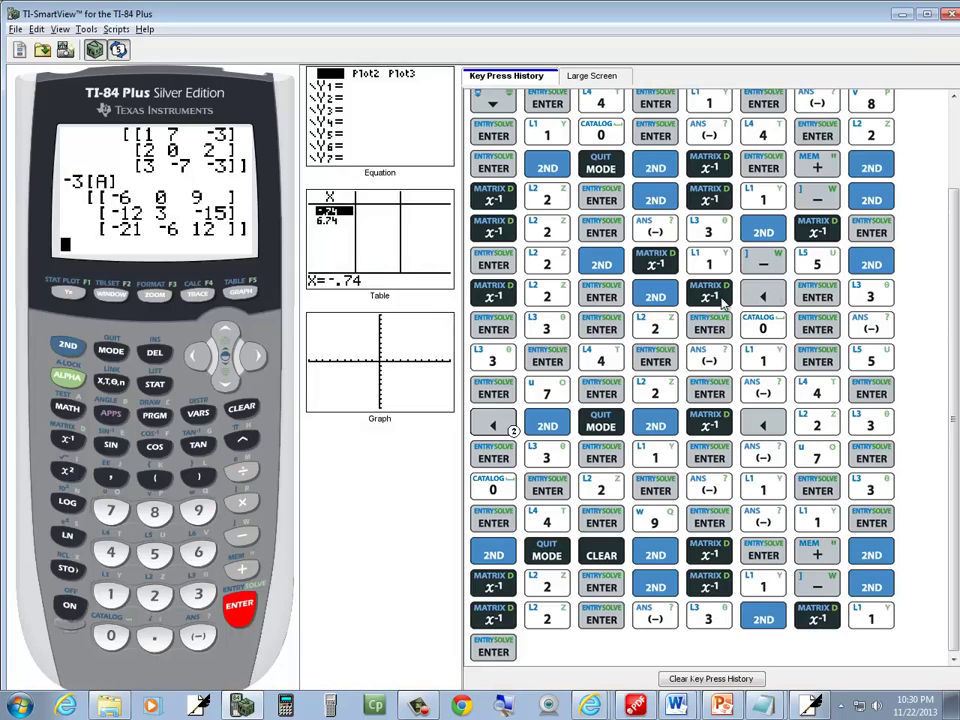
{"action": "key", "text": "alt+Tab"}
{"action": "left_click_drag", "start_coordinate": [694, 293], "coordinate": [704, 306]}
{"action": "mouse_move", "coordinate": [709, 292]}
{"action": "left_mouse_down"}
{"action": "mouse_move", "coordinate": [709, 306]}
{"action": "mouse_move", "coordinate": [787, 309]}
{"action": "left_mouse_up"}
{"action": "key", "text": "alt+Tab"}
{"action": "key", "text": "alt+Tab"}
{"action": "left_click_drag", "start_coordinate": [793, 295], "coordinate": [804, 309]}
{"action": "mouse_move", "coordinate": [809, 213]}
{"action": "left_mouse_down"}
{"action": "mouse_move", "coordinate": [820, 281]}
{"action": "mouse_move", "coordinate": [810, 321]}
{"action": "left_mouse_up"}
{"action": "key", "text": "alt+Tab"}
{"action": "key", "text": "alt+Tab"}
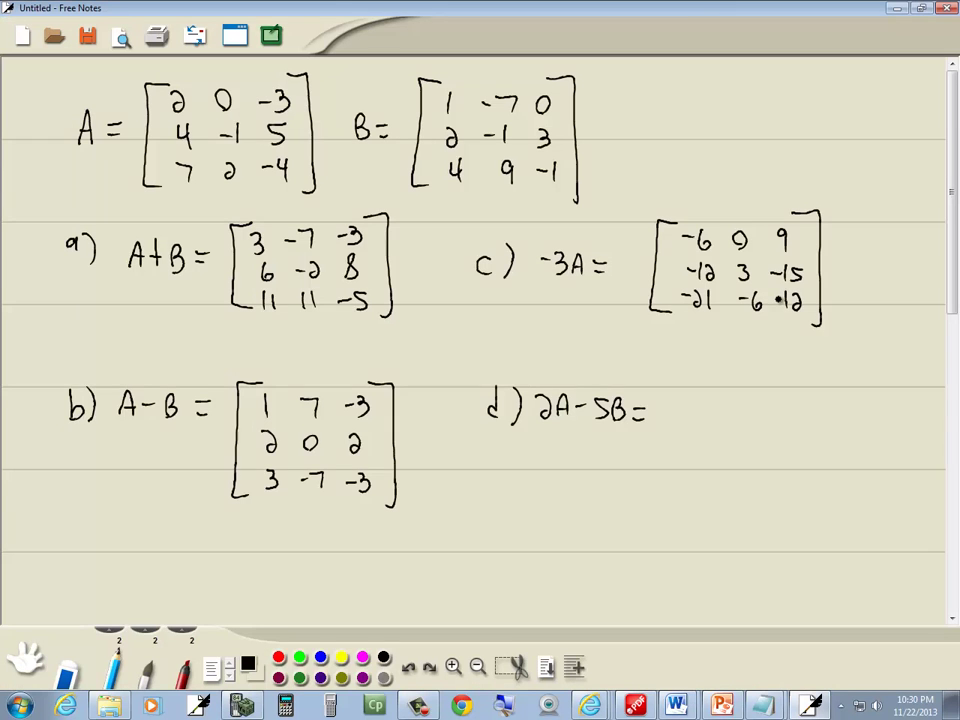
{"action": "key", "text": "alt+Tab"}
{"action": "key", "text": "alt+Tab"}
{"action": "key", "text": "alt+Tab"}
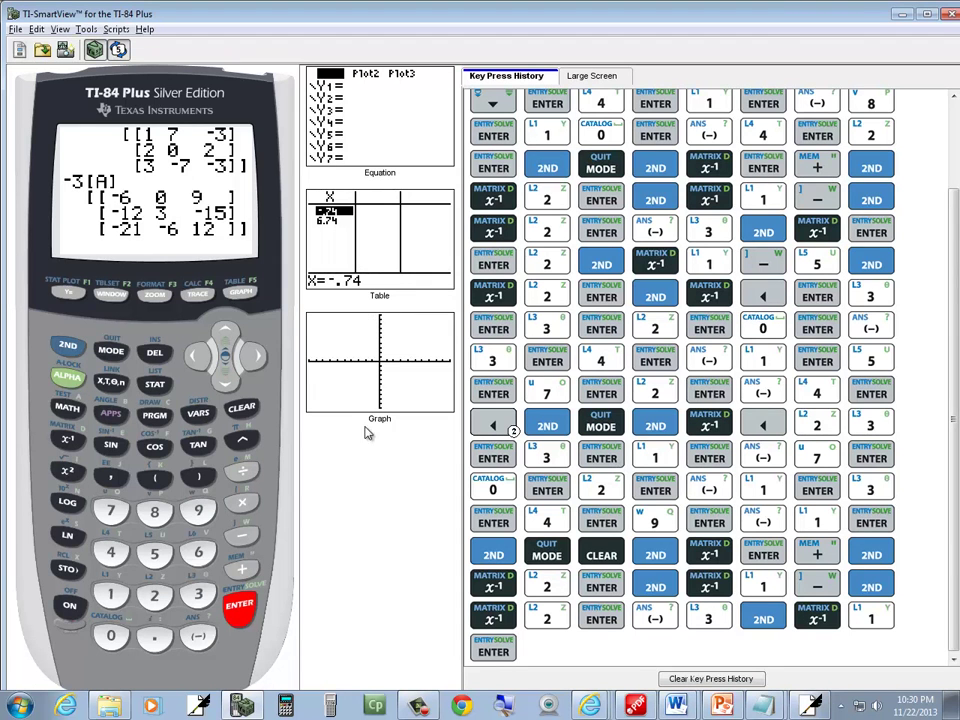
Step: Enter 2[A] followed by a minus sign, replacing the mistaken plus
{"action": "type", "text": "2"}
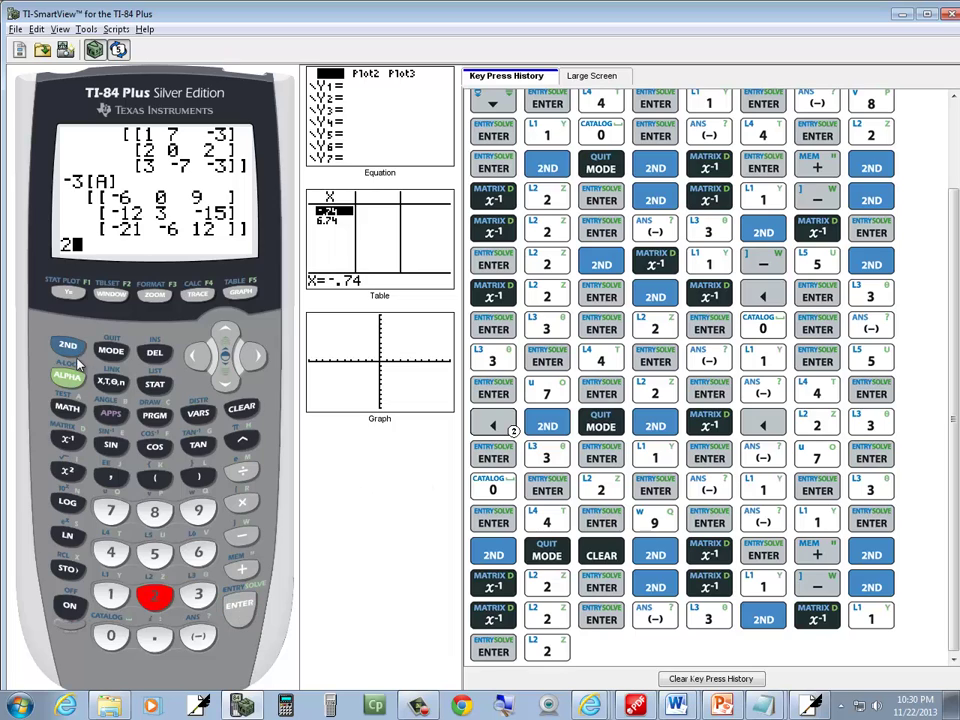
{"action": "left_click", "coordinate": [72, 350]}
{"action": "left_click", "coordinate": [68, 438]}
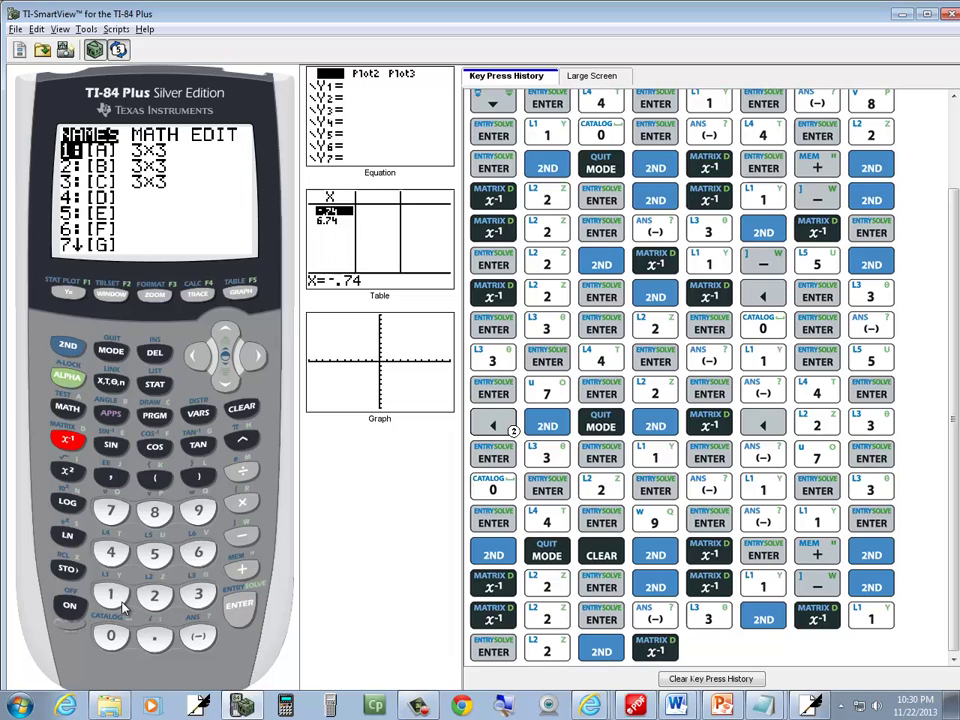
{"action": "left_click", "coordinate": [118, 600]}
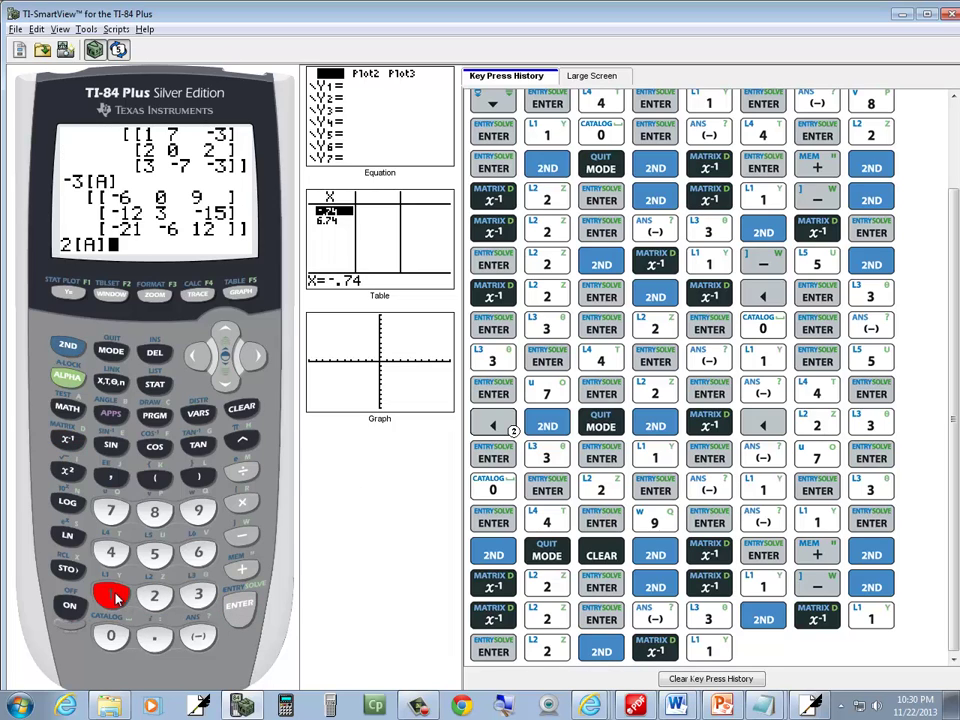
{"action": "left_click", "coordinate": [244, 568]}
{"action": "key", "text": "alt+Tab"}
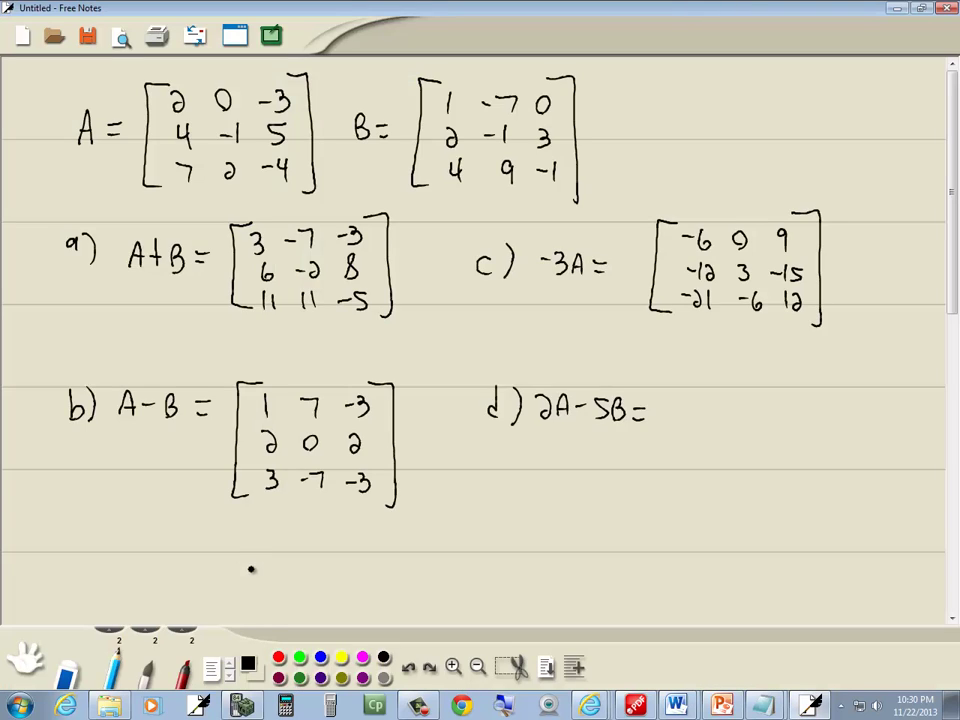
{"action": "key", "text": "alt+Tab"}
{"action": "key", "text": "Left"}
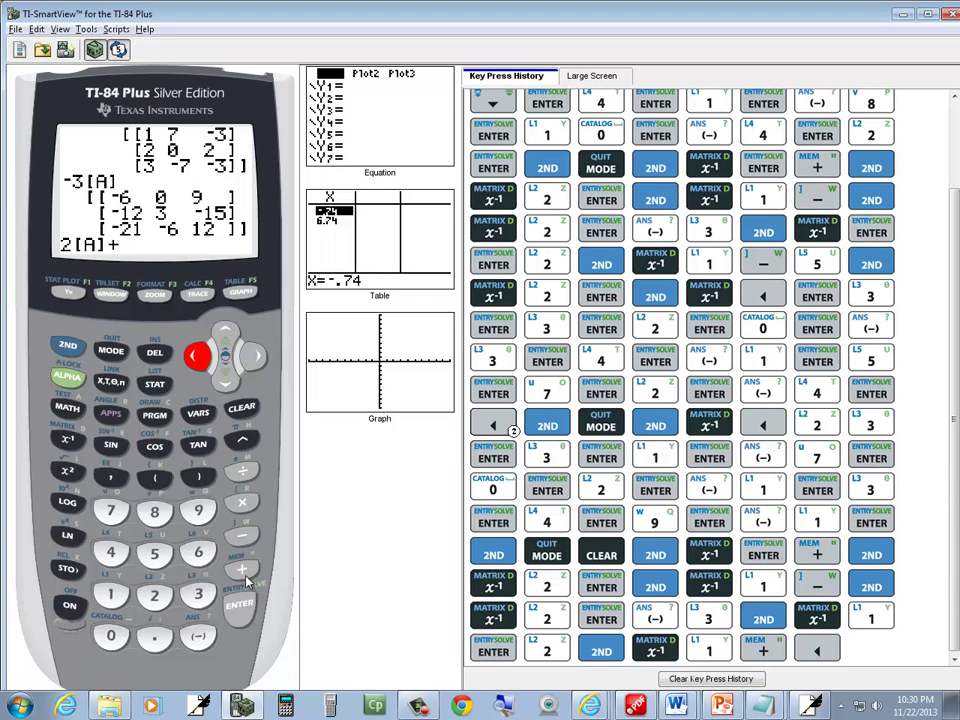
{"action": "left_click", "coordinate": [242, 536]}
Step: Append 5[B] and evaluate 2[A]−5[B] to [−1 35 −6; −2 3 −5; −6 −41 −3]
{"action": "left_click", "coordinate": [156, 555]}
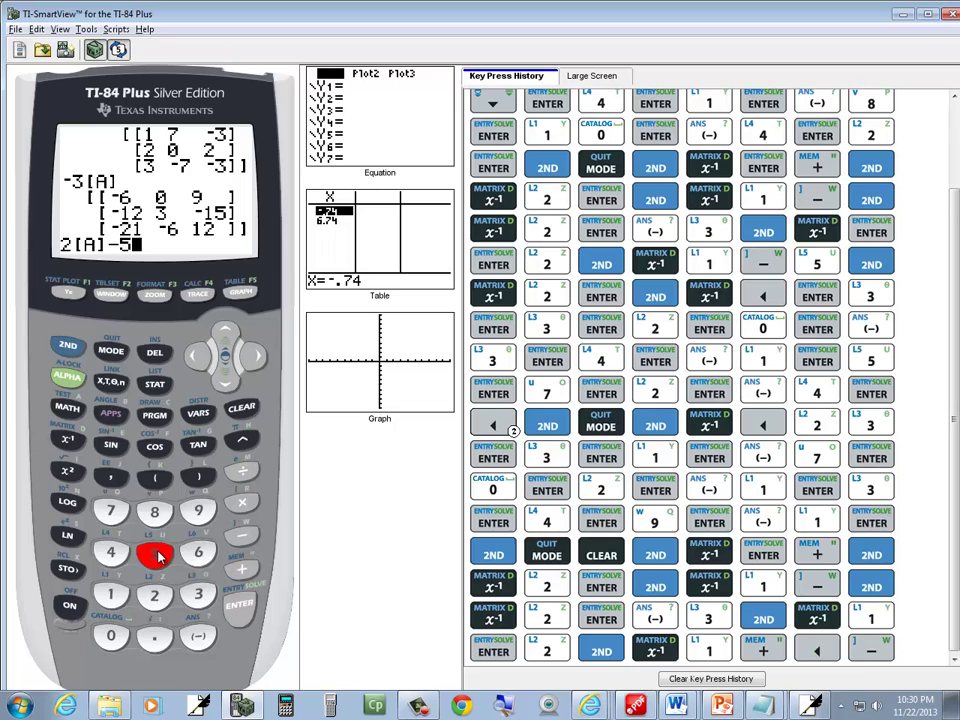
{"action": "key", "text": "alt+Tab"}
{"action": "key", "text": "alt+Tab"}
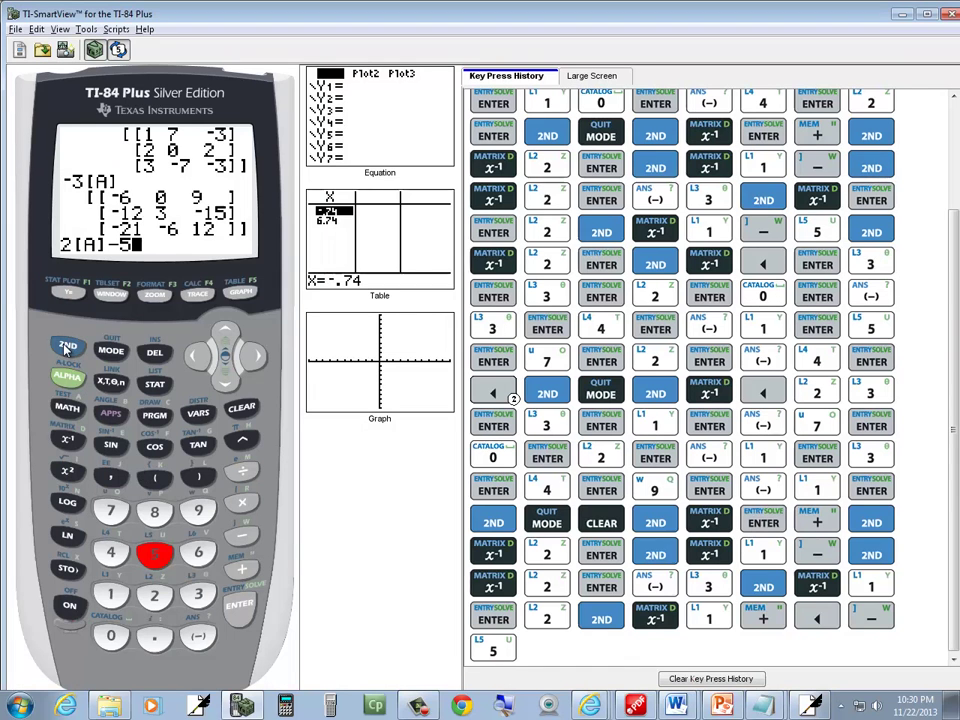
{"action": "left_click", "coordinate": [67, 345]}
{"action": "left_click", "coordinate": [67, 441]}
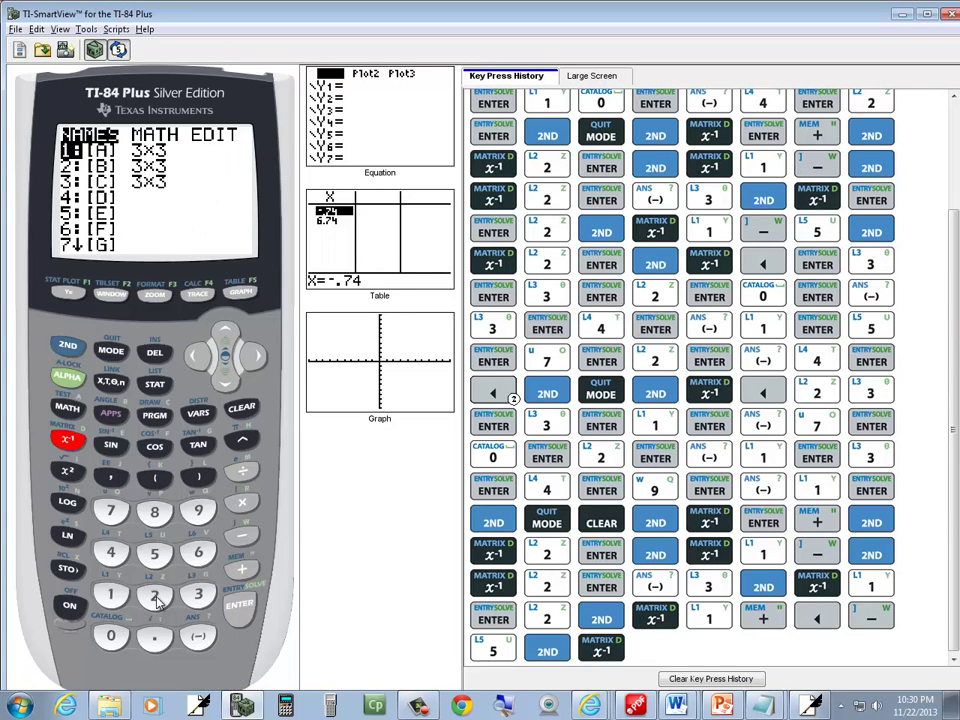
{"action": "left_click", "coordinate": [155, 596]}
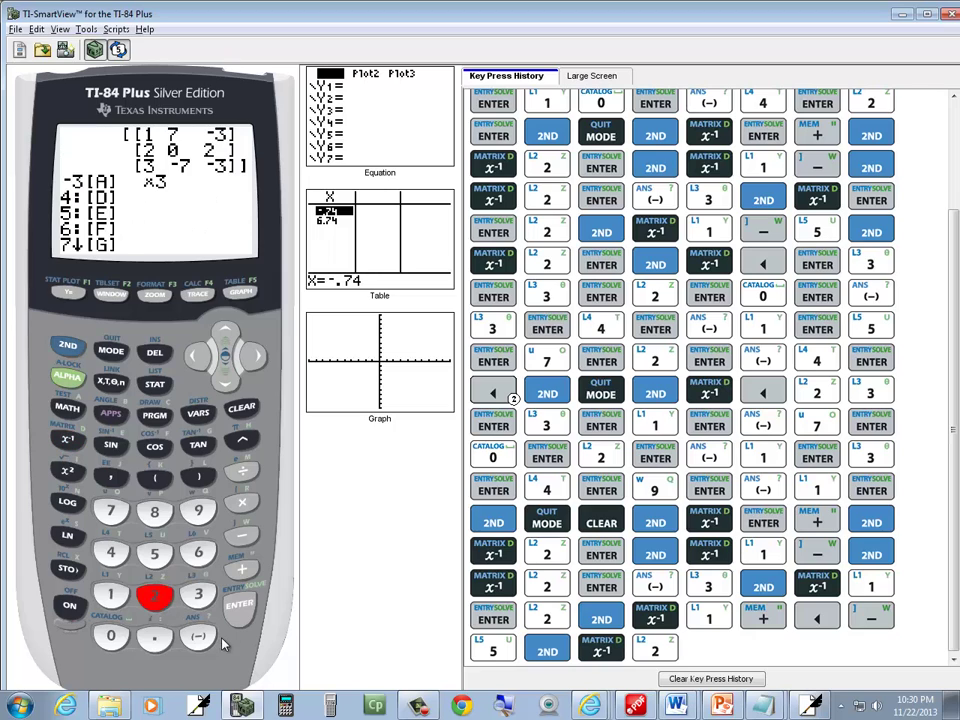
{"action": "left_click", "coordinate": [240, 606]}
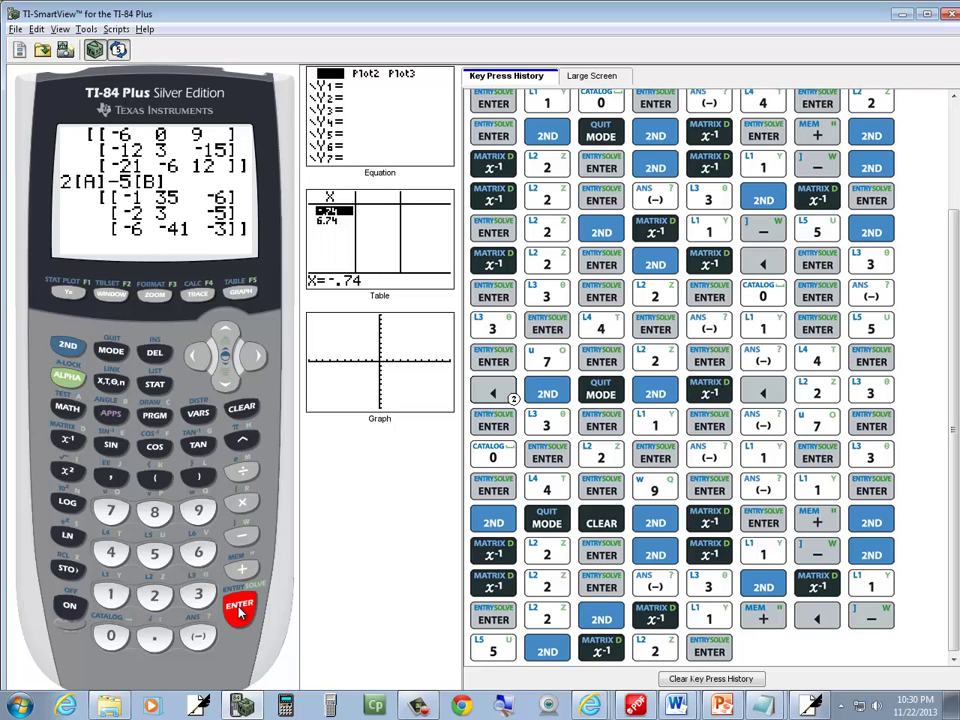
{"action": "key", "text": "alt+Tab"}
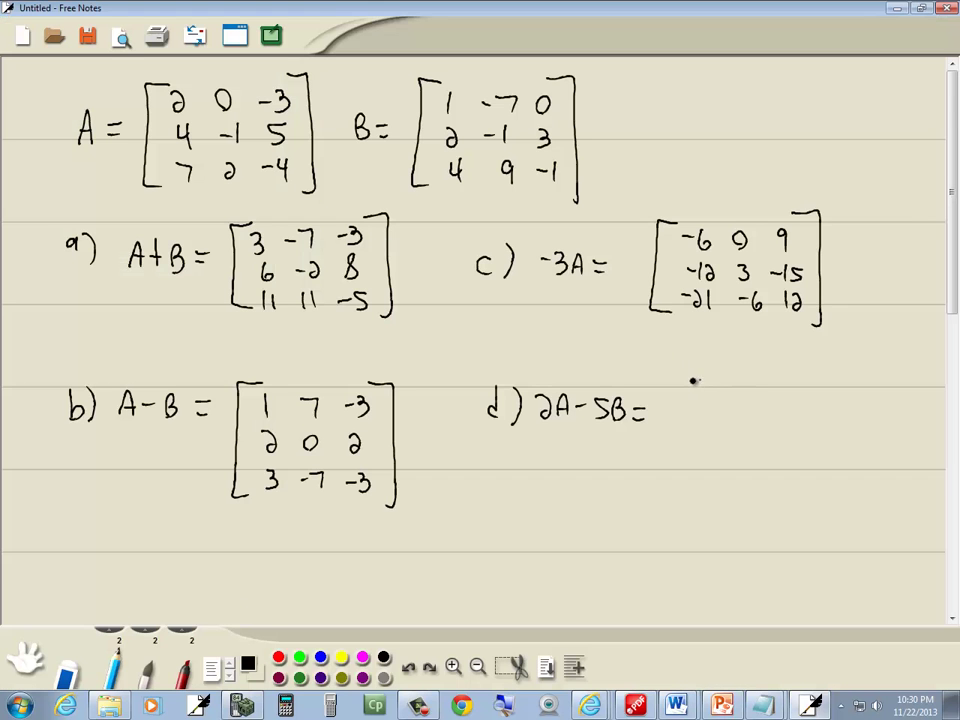
Step: After d), draw the opening bracket and handwrite rows −1 35 −6 and −2 3 −5
{"action": "mouse_move", "coordinate": [693, 380]}
{"action": "left_mouse_down"}
{"action": "mouse_move", "coordinate": [679, 407]}
{"action": "mouse_move", "coordinate": [686, 477]}
{"action": "left_mouse_up"}
{"action": "key", "text": "alt+Tab"}
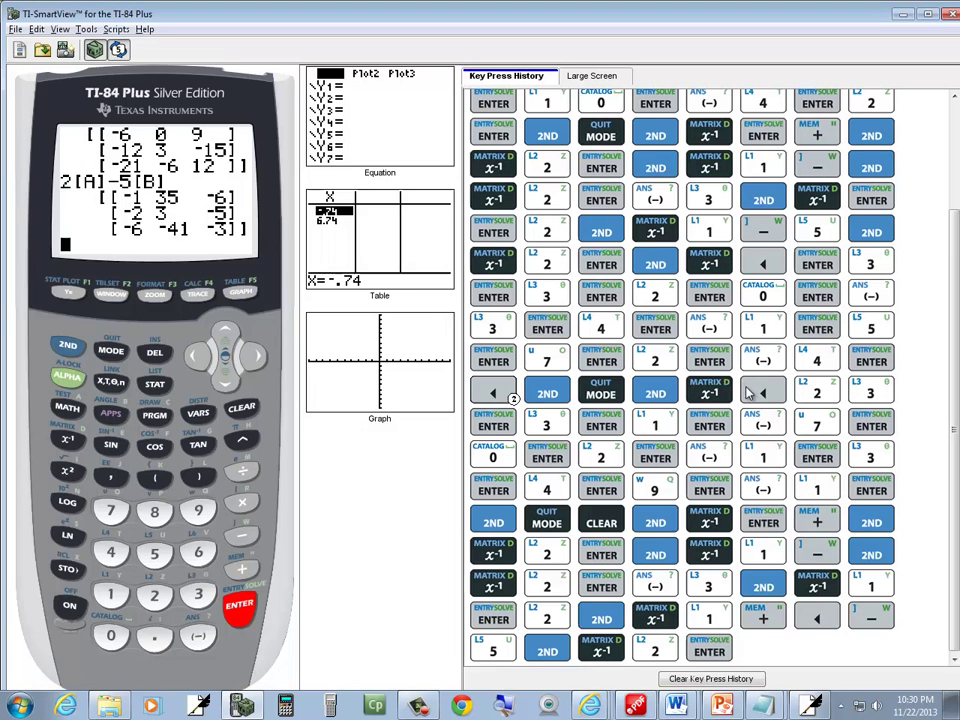
{"action": "key", "text": "alt+Tab"}
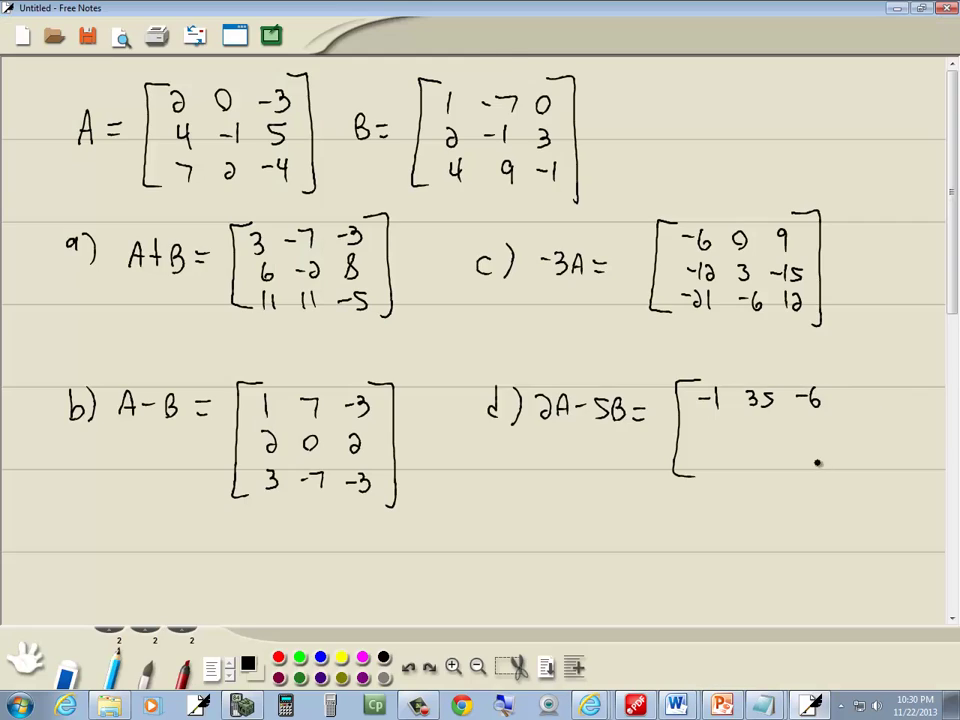
{"action": "key", "text": "alt+Tab"}
{"action": "key", "text": "alt+Tab"}
{"action": "left_click_drag", "start_coordinate": [703, 432], "coordinate": [712, 432]}
{"action": "left_click_drag", "start_coordinate": [716, 426], "coordinate": [729, 438]}
{"action": "key", "text": "alt+Tab"}
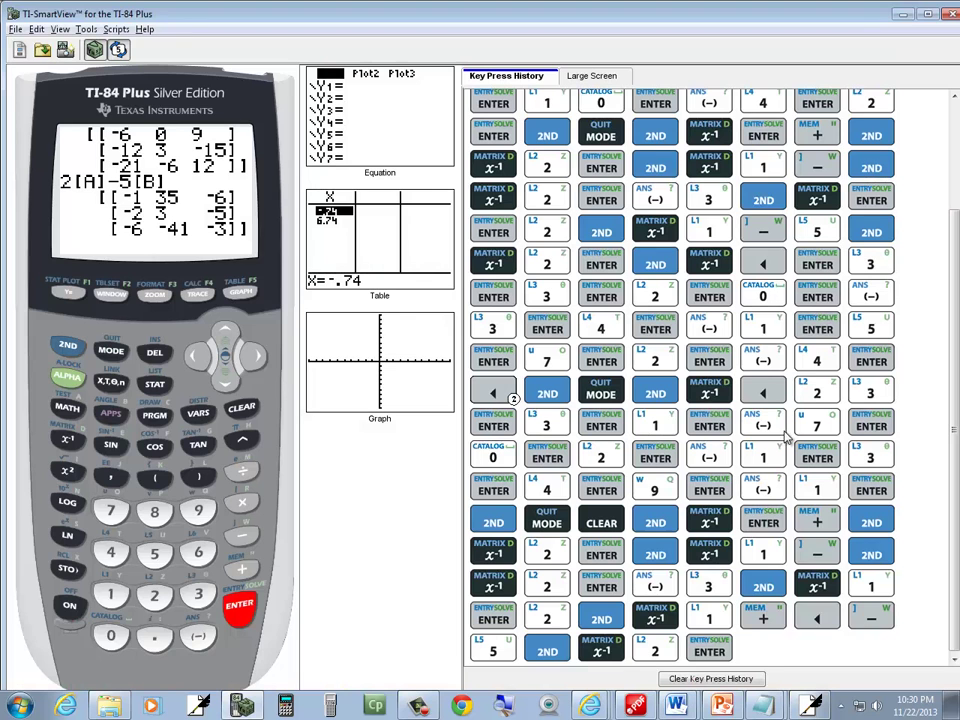
Step: Handwrite the third row −6 −41 −3 and close the 2A−5B matrix with a right bracket
{"action": "key", "text": "alt+Tab"}
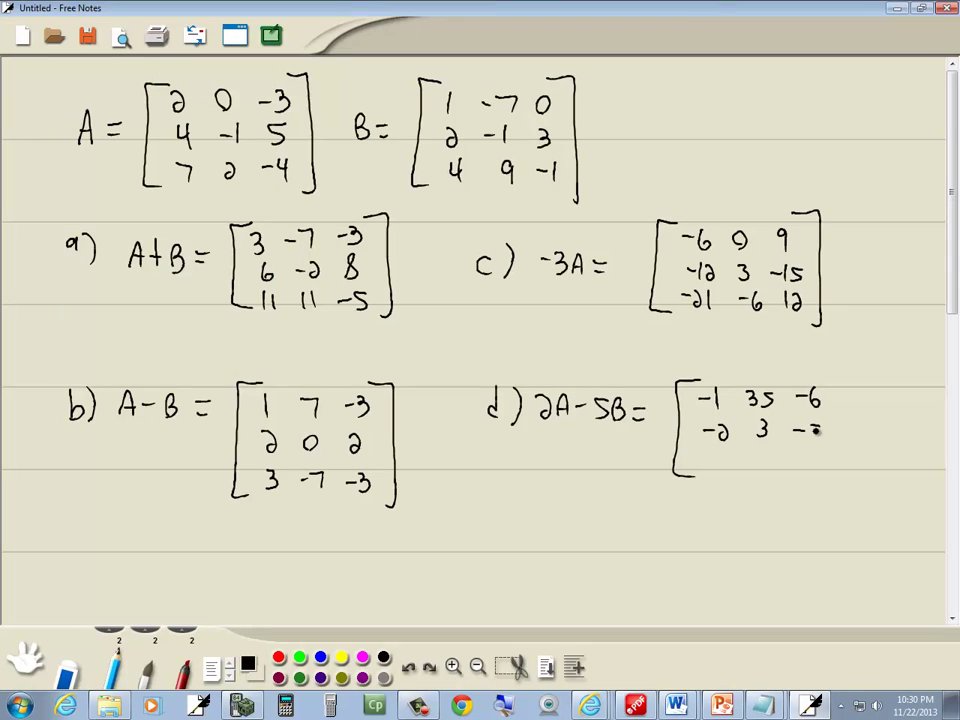
{"action": "left_click_drag", "start_coordinate": [812, 424], "coordinate": [810, 442]}
{"action": "key", "text": "alt+Tab"}
{"action": "key", "text": "alt+Tab"}
{"action": "left_click_drag", "start_coordinate": [703, 463], "coordinate": [713, 463]}
{"action": "left_click_drag", "start_coordinate": [730, 452], "coordinate": [724, 467]}
{"action": "key", "text": "alt+Tab"}
{"action": "mouse_move", "coordinate": [780, 452]}
{"action": "left_mouse_down"}
{"action": "mouse_move", "coordinate": [779, 472]}
{"action": "mouse_move", "coordinate": [811, 462]}
{"action": "left_mouse_up"}
{"action": "key", "text": "alt+Tab"}
{"action": "left_click_drag", "start_coordinate": [813, 453], "coordinate": [814, 478]}
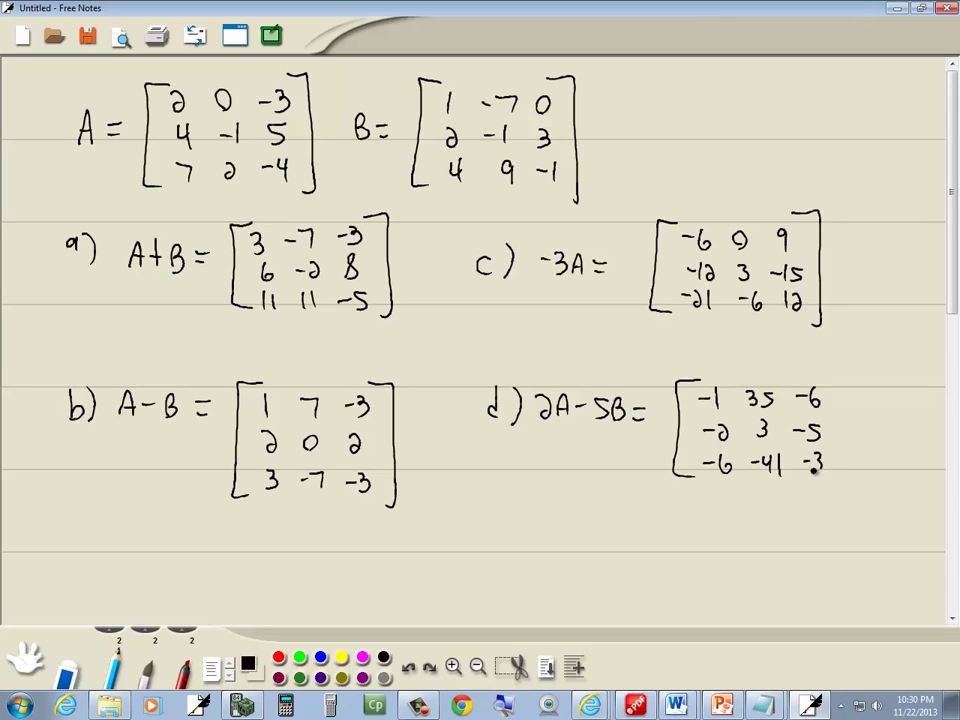
{"action": "mouse_move", "coordinate": [829, 373]}
{"action": "left_mouse_down"}
{"action": "mouse_move", "coordinate": [843, 455]}
{"action": "mouse_move", "coordinate": [835, 482]}
{"action": "left_mouse_up"}
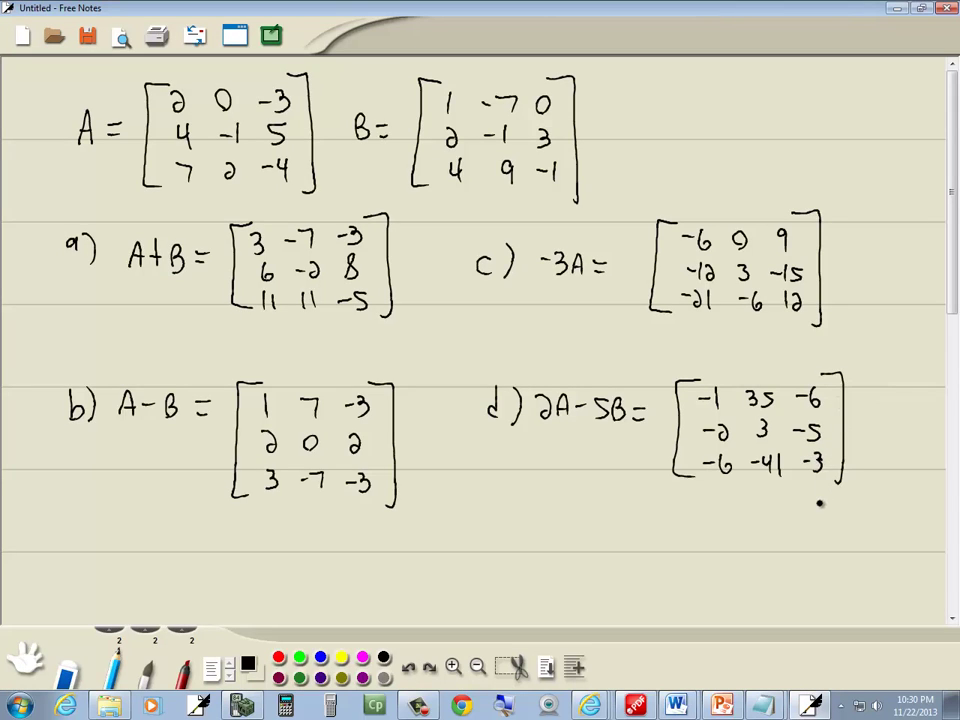
{"action": "key", "text": "alt+Tab"}
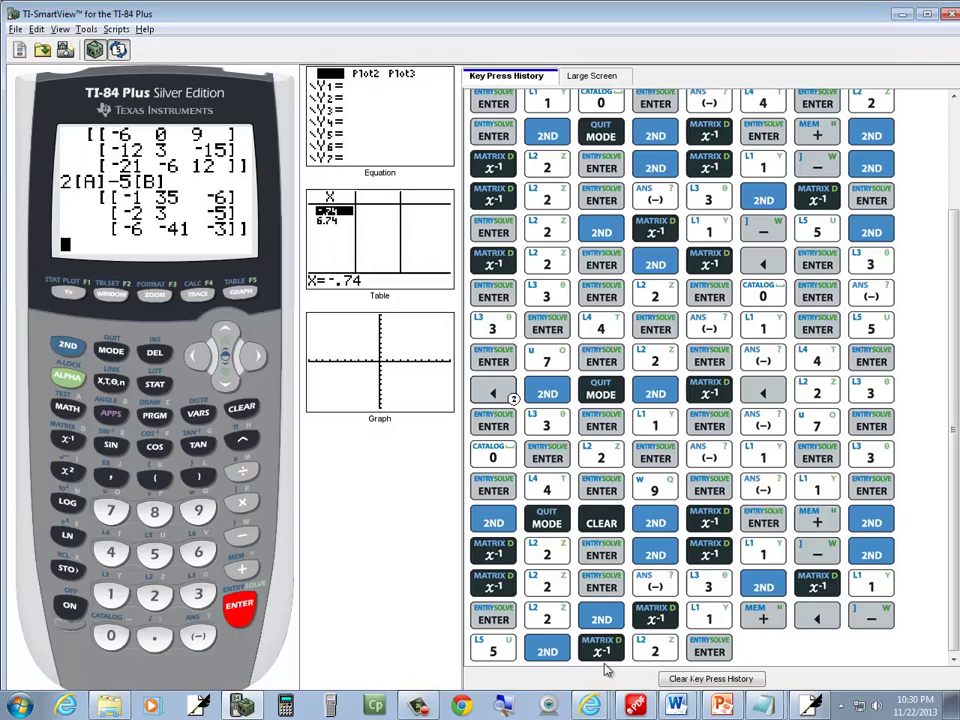
{"action": "key", "text": "alt+Tab"}
{"action": "key", "text": "alt+Tab"}
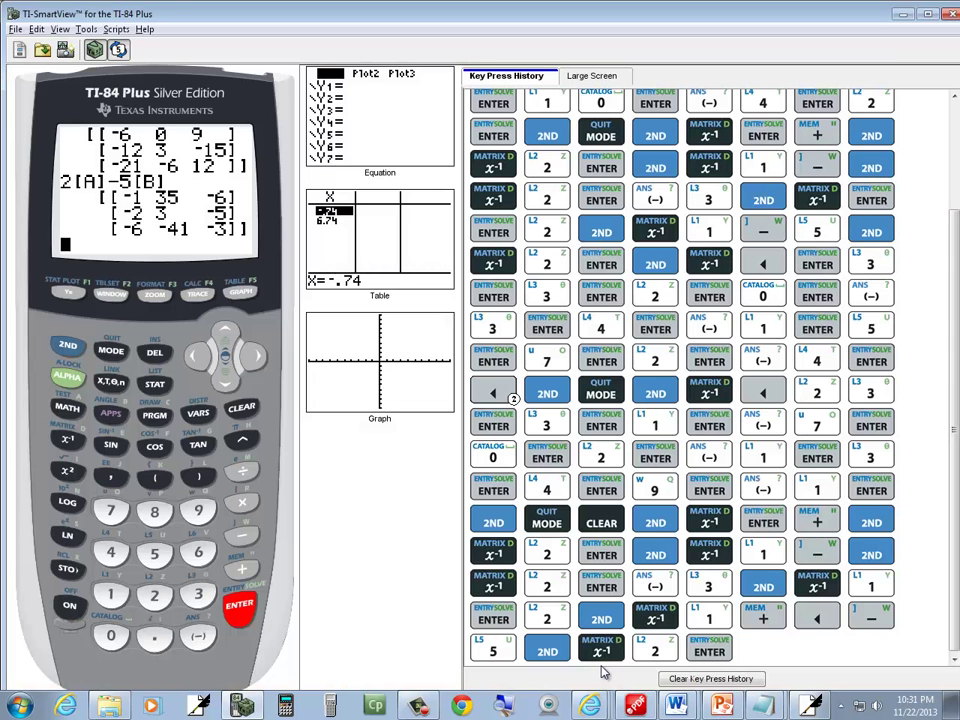
{"action": "key", "text": "alt+Tab"}
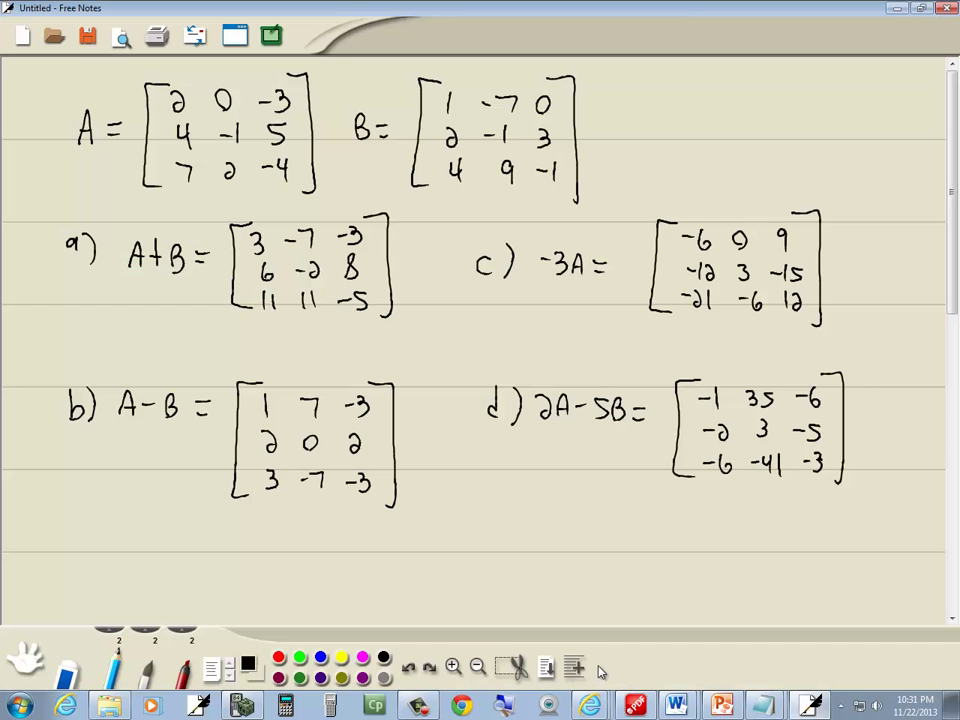